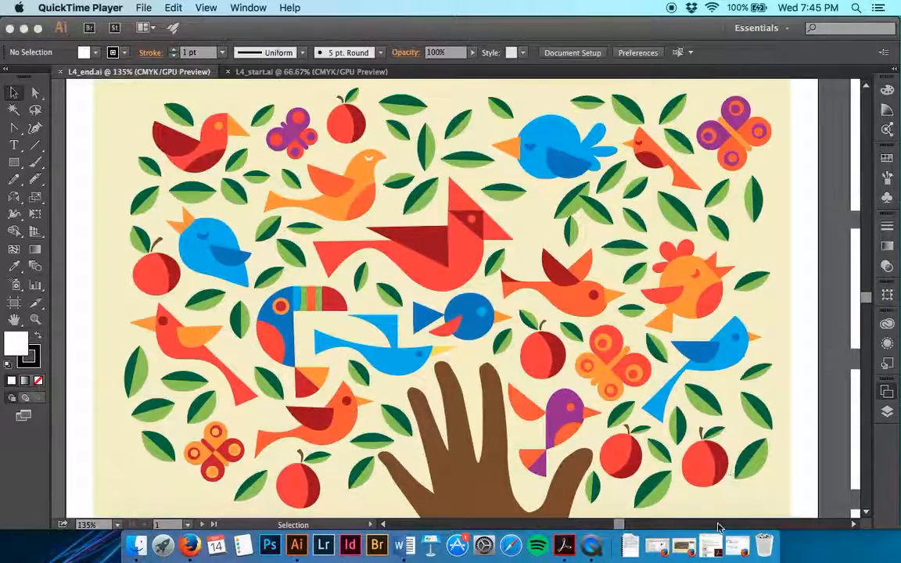
Step: Switch to the Lesson 4 PDF in Acrobat, review the file-renaming and purple-bird instructions, and put the document away
{"action": "left_click", "coordinate": [712, 546]}
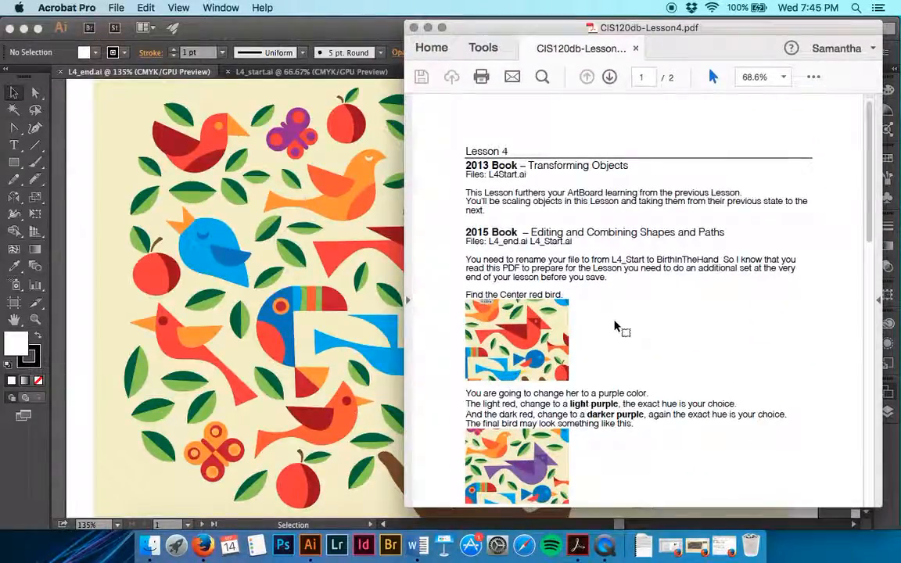
{"action": "scroll", "coordinate": [616, 327], "scroll_direction": "down", "scroll_amount": 5}
{"action": "scroll", "coordinate": [616, 327], "scroll_direction": "down", "scroll_amount": 2}
{"action": "scroll", "coordinate": [616, 327], "scroll_direction": "up", "scroll_amount": 3}
{"action": "scroll", "coordinate": [616, 327], "scroll_direction": "up", "scroll_amount": 5}
{"action": "scroll", "coordinate": [615, 327], "scroll_direction": "down", "scroll_amount": 5}
{"action": "scroll", "coordinate": [615, 327], "scroll_direction": "up", "scroll_amount": 2}
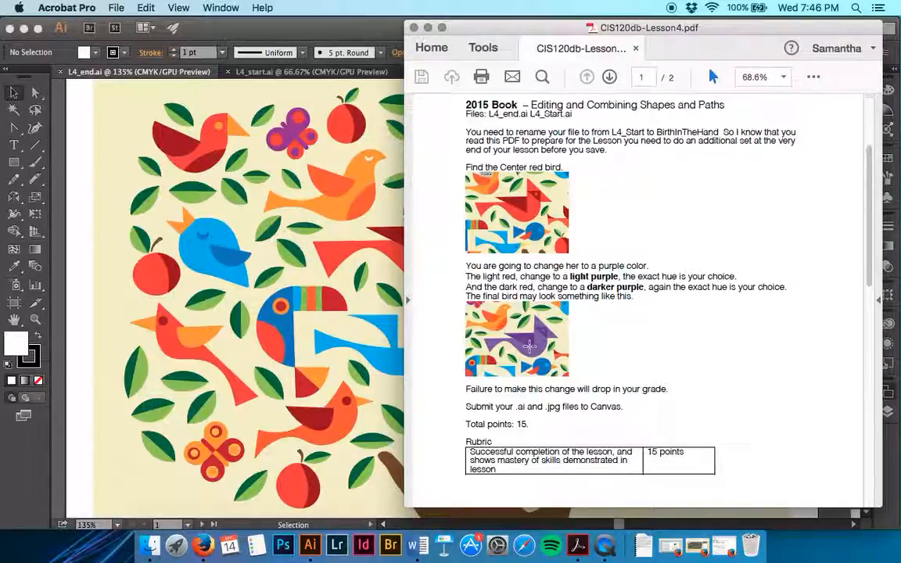
{"action": "left_click", "coordinate": [428, 29]}
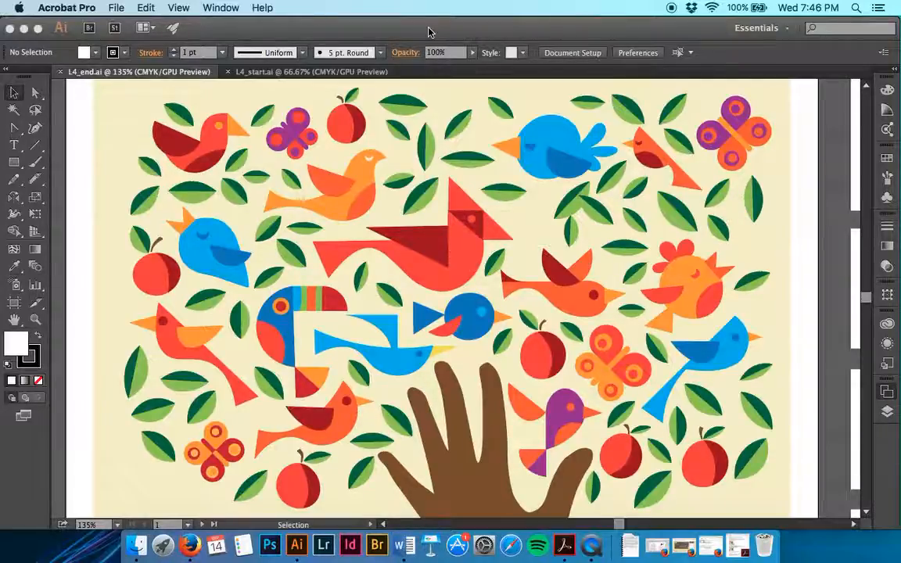
Step: Save L4_start.ai as an Illustrator CC file named with the student's first initial and surname followed by _BirdInTheHand, keeping the default options
{"action": "left_click", "coordinate": [309, 74]}
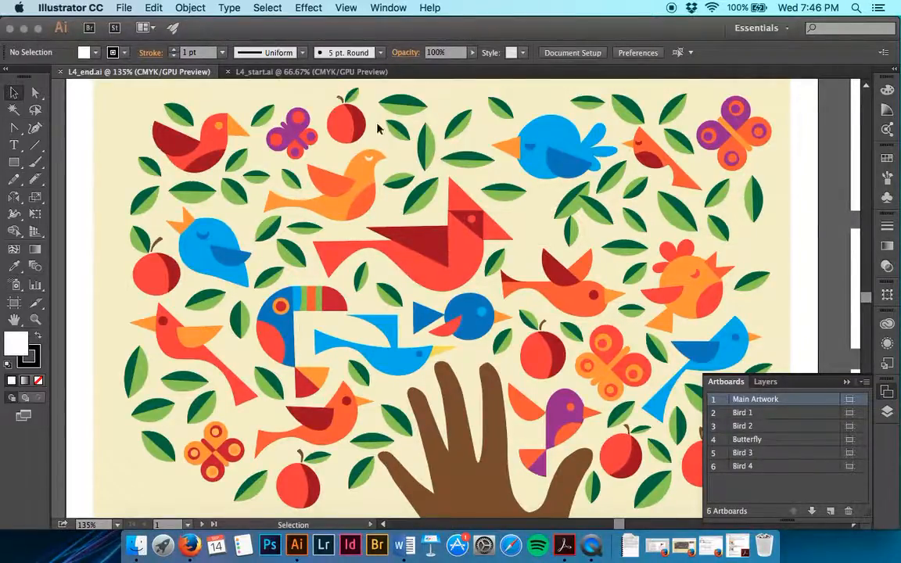
{"action": "left_click", "coordinate": [316, 71]}
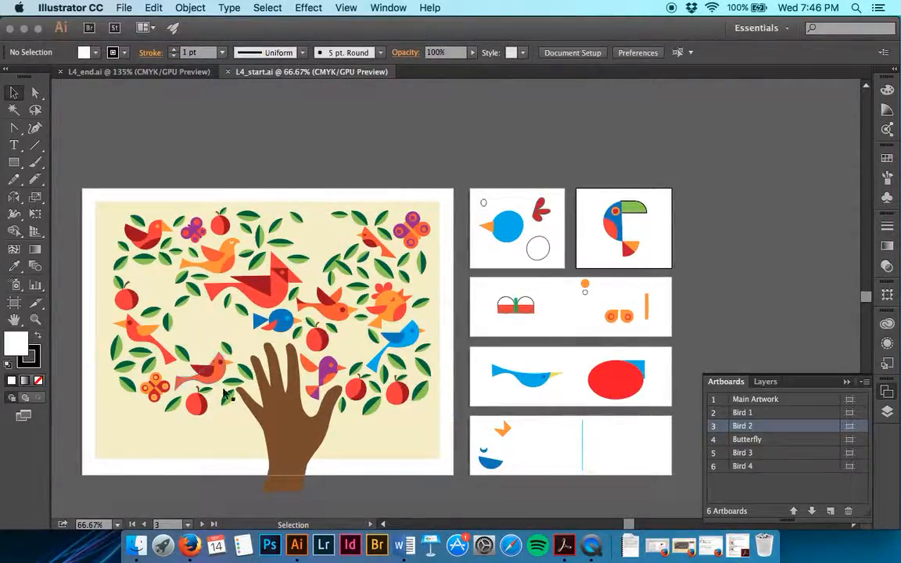
{"action": "left_click", "coordinate": [125, 8]}
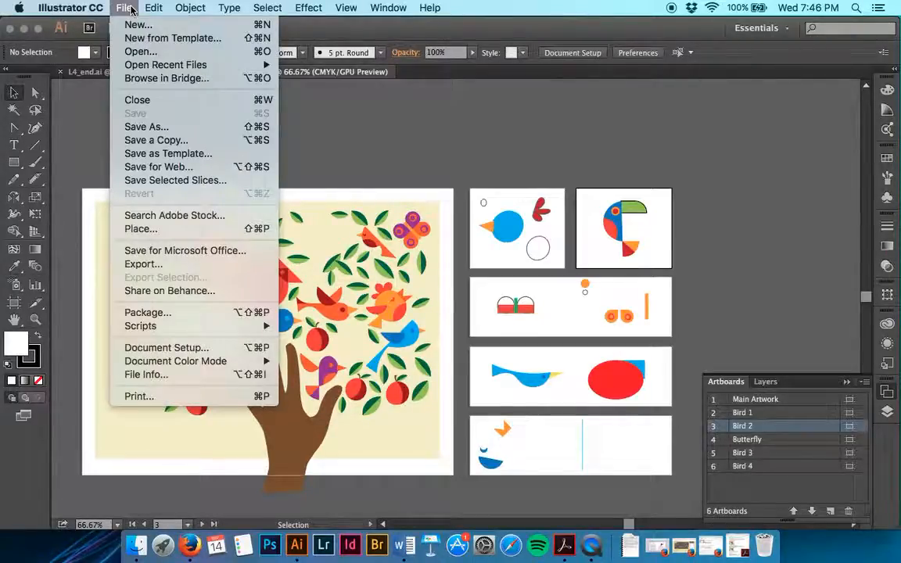
{"action": "left_click", "coordinate": [160, 131]}
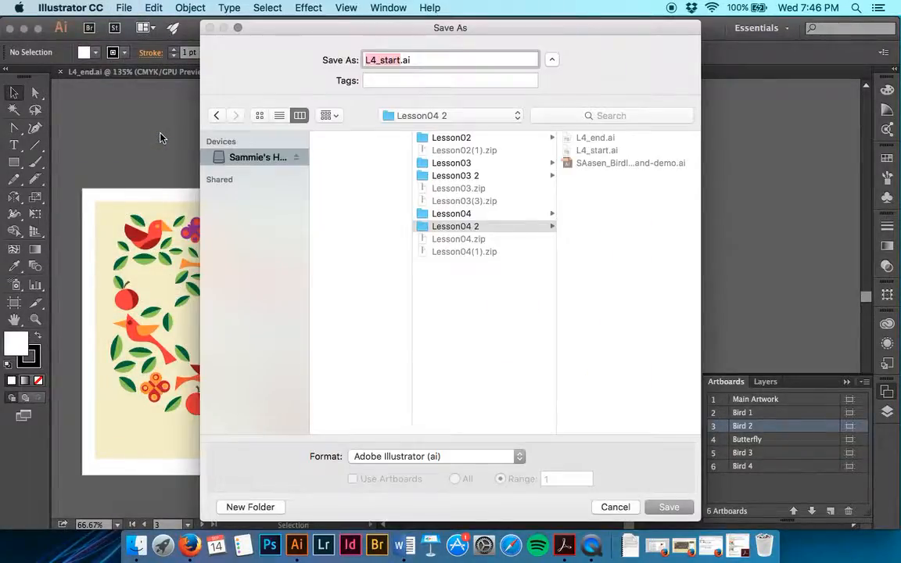
{"action": "type", "text": "SAasen"}
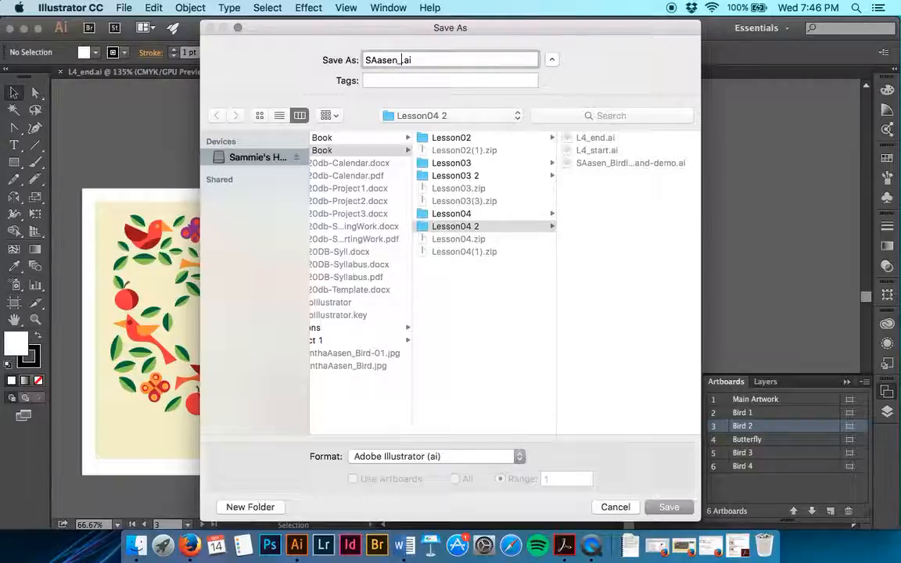
{"action": "type", "text": "_BirdIn"}
{"action": "type", "text": "TheHead"}
{"action": "type", "text": "nd"}
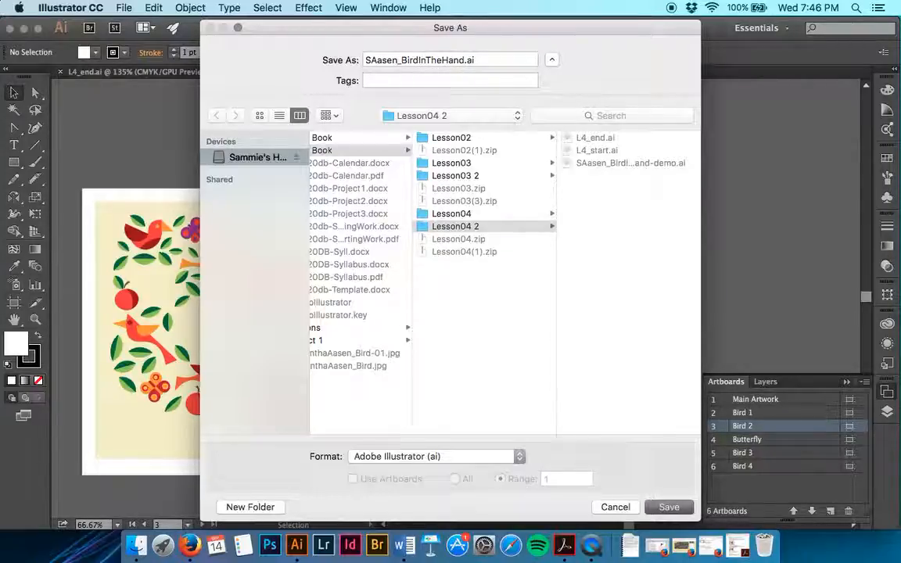
{"action": "key", "text": "Return"}
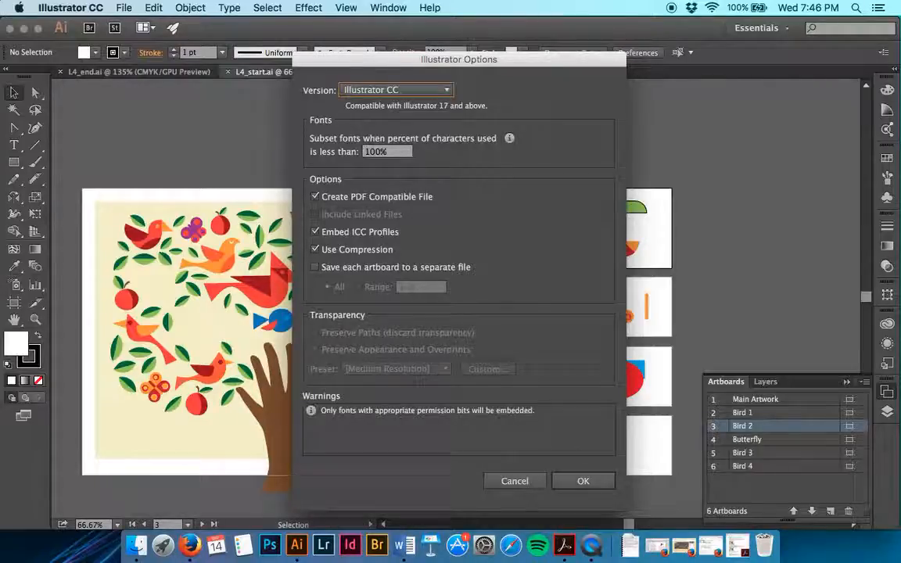
{"action": "key", "text": "Return"}
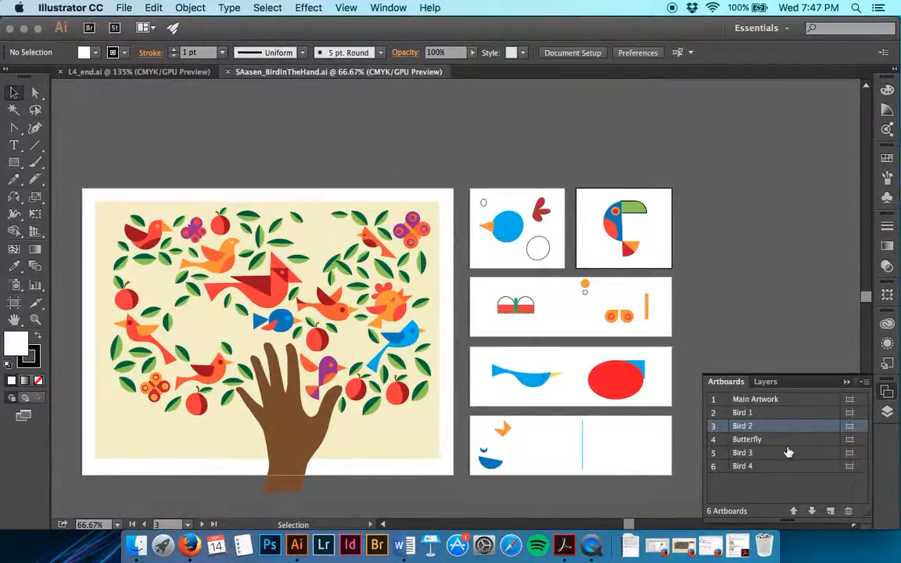
Step: Make Bird 1 the active artboard and focus on its red three-lobed tail shape
{"action": "left_click", "coordinate": [723, 413]}
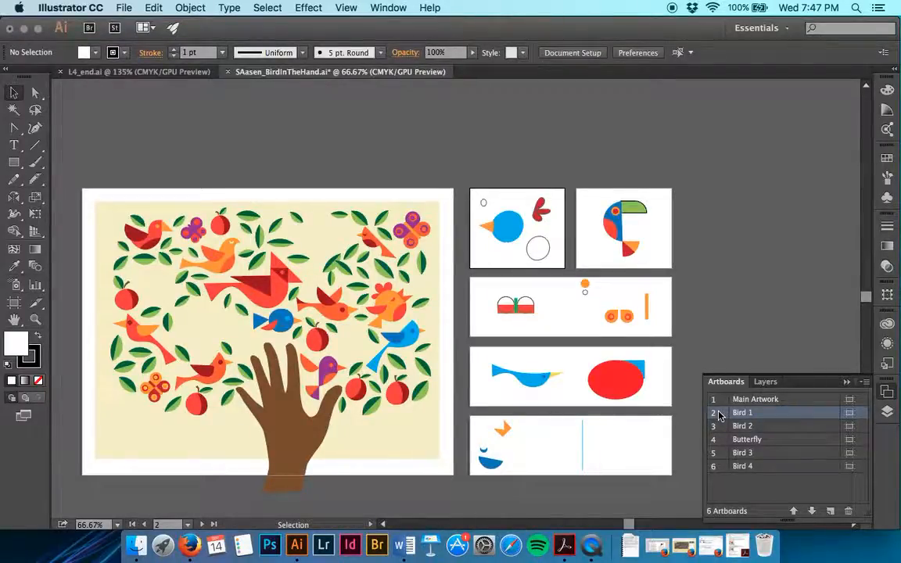
{"action": "double_click", "coordinate": [717, 415]}
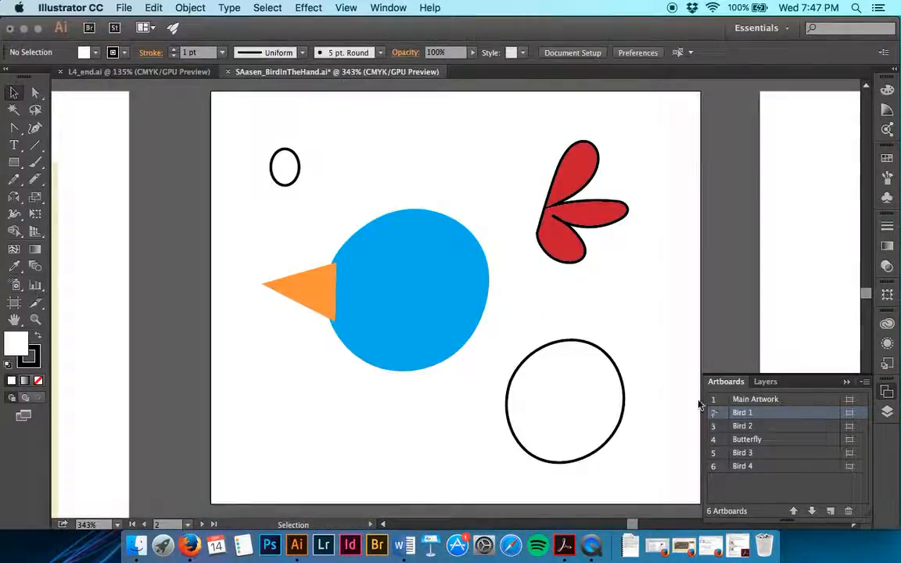
{"action": "key", "text": "super+equal"}
{"action": "key", "text": "super+equal"}
{"action": "key", "text": "super+equal"}
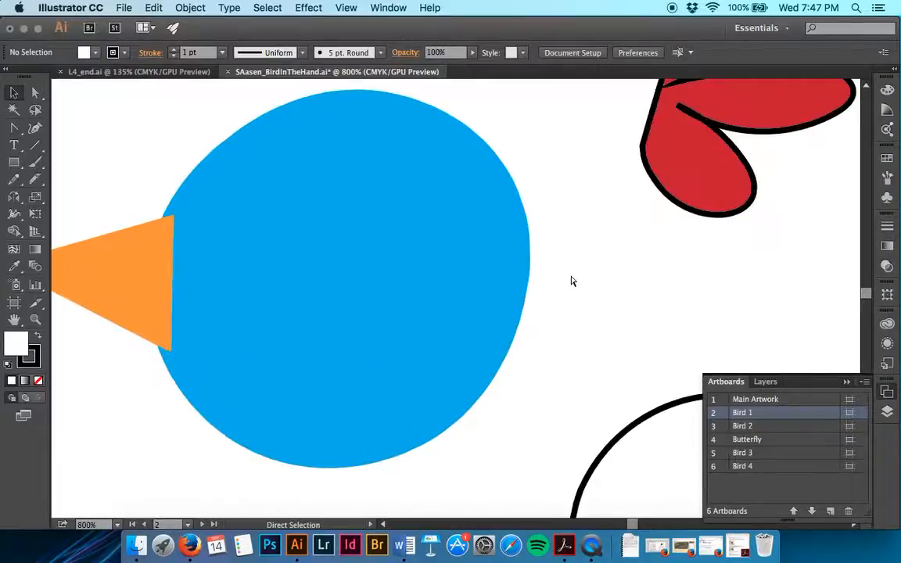
{"action": "scroll", "coordinate": [572, 281], "scroll_direction": "right", "scroll_amount": 5}
{"action": "scroll", "coordinate": [572, 280], "scroll_direction": "up", "scroll_amount": 4}
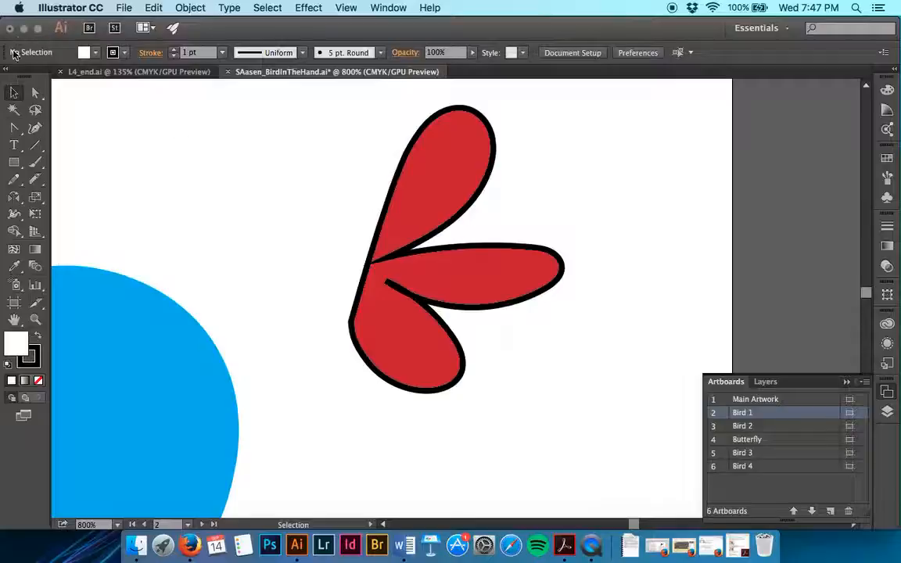
Step: Cut the red tail shape's outline with the Scissors tool on its straight edge, just above the lower corner
{"action": "left_click", "coordinate": [38, 181]}
{"action": "mouse_move", "coordinate": [42, 182]}
{"action": "left_mouse_down"}
{"action": "mouse_move", "coordinate": [86, 180]}
{"action": "mouse_move", "coordinate": [85, 229]}
{"action": "mouse_move", "coordinate": [82, 206]}
{"action": "left_mouse_up"}
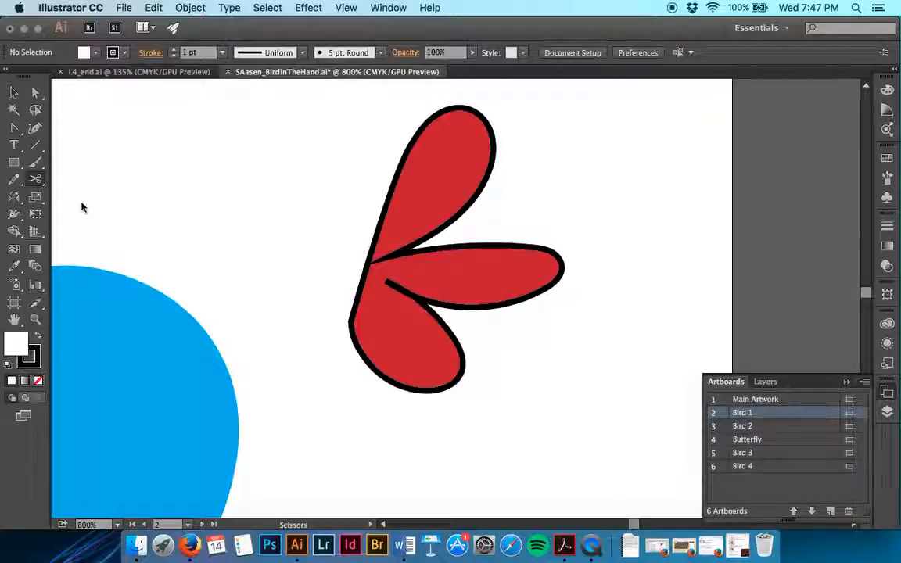
{"action": "key", "text": "super+equal"}
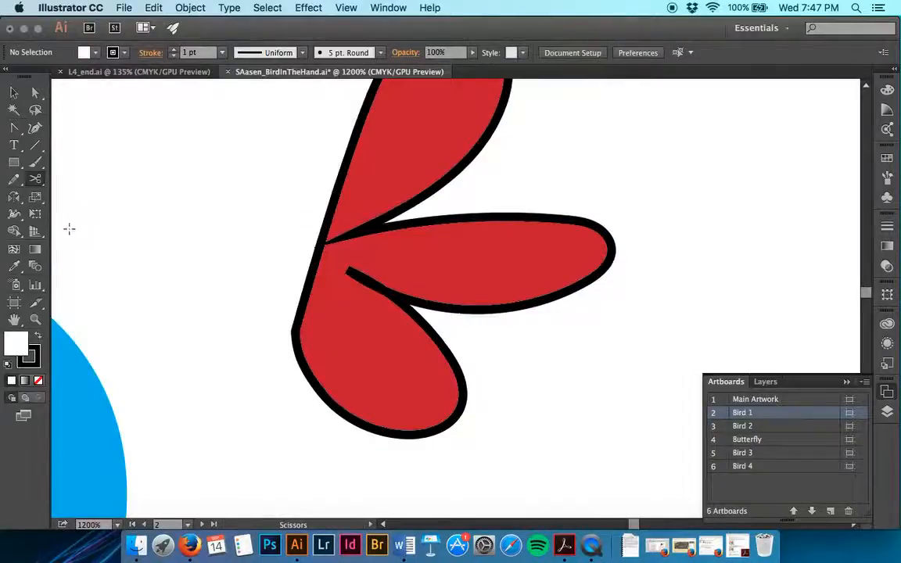
{"action": "left_click", "coordinate": [296, 314]}
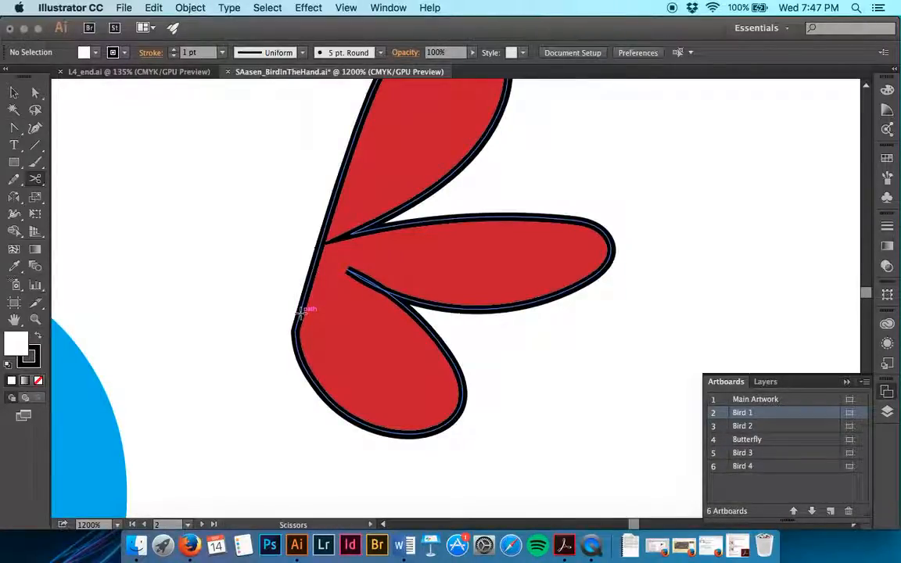
{"action": "left_click", "coordinate": [302, 311]}
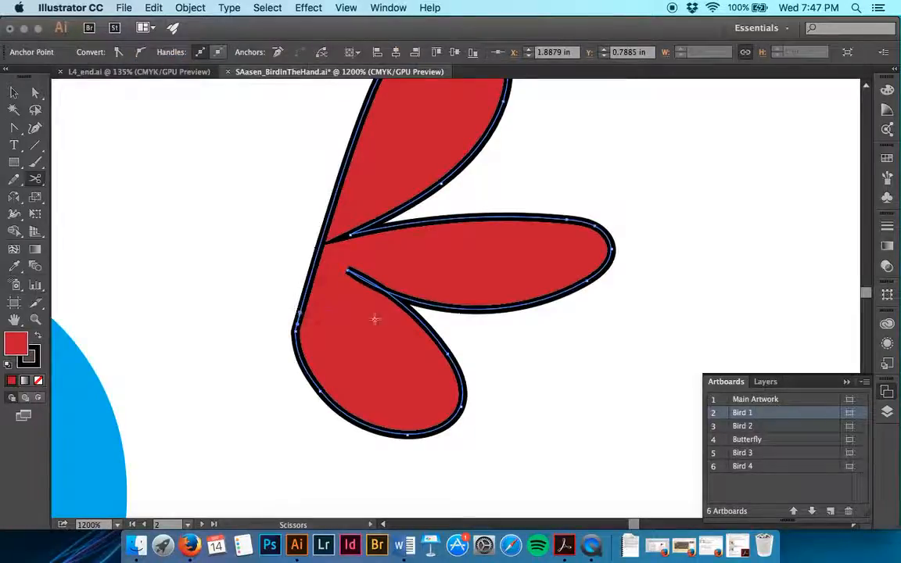
{"action": "key", "text": "super+equal"}
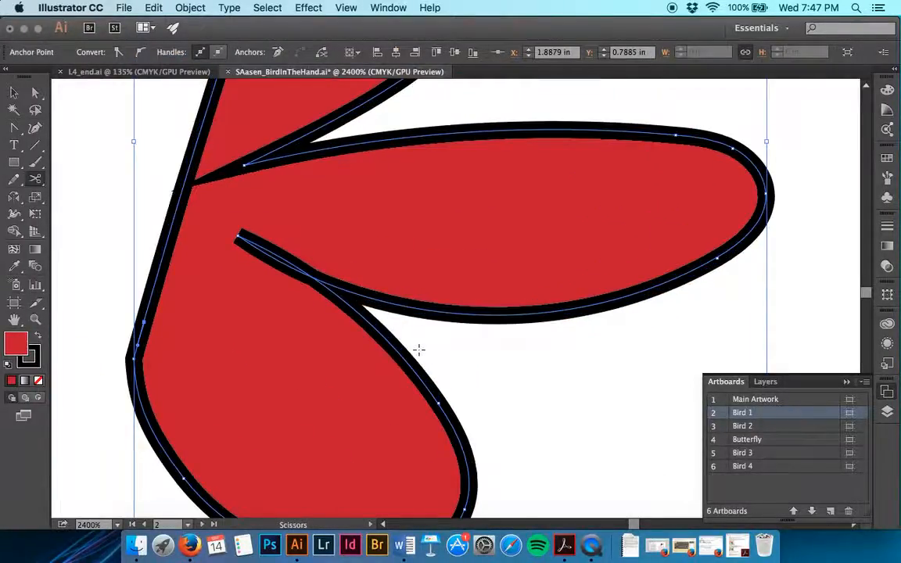
{"action": "key", "text": "super+equal"}
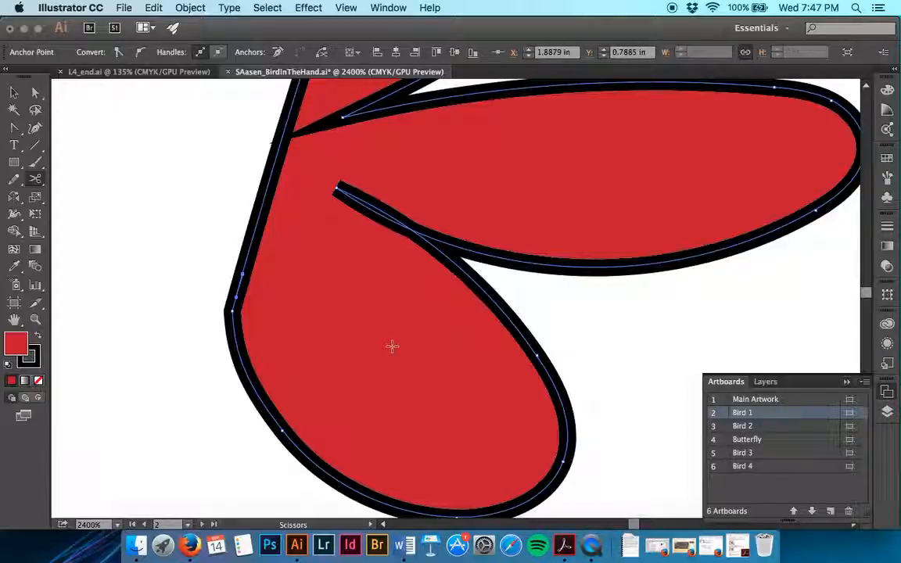
{"action": "left_click", "coordinate": [391, 346]}
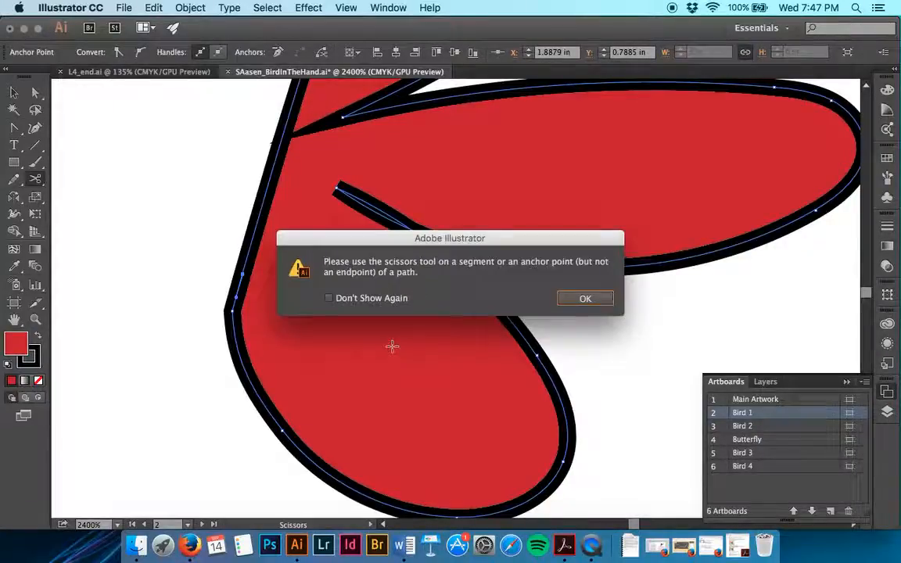
{"action": "left_click", "coordinate": [582, 300]}
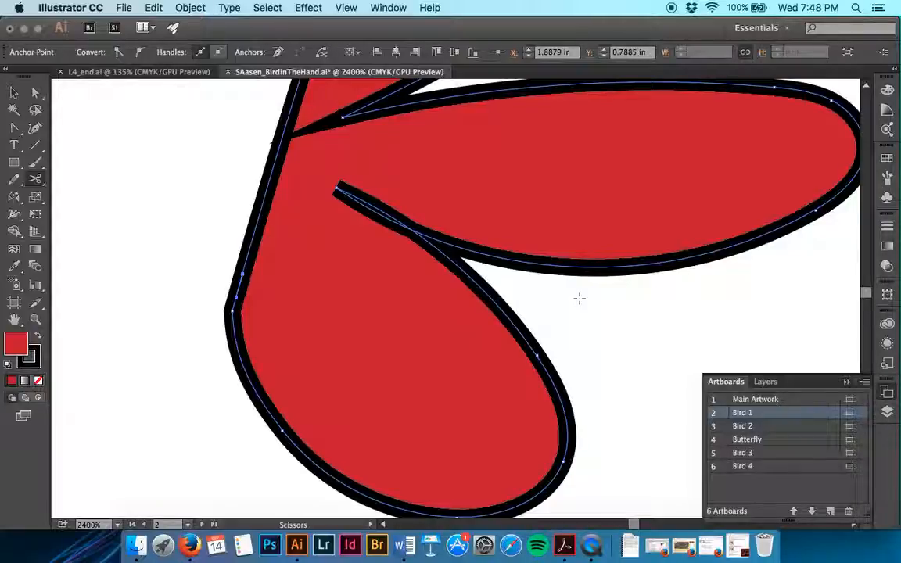
Step: With Direct Selection, pull the tail's lower corner anchor outward and separate the lower cut endpoint from the upper one
{"action": "key", "text": "a"}
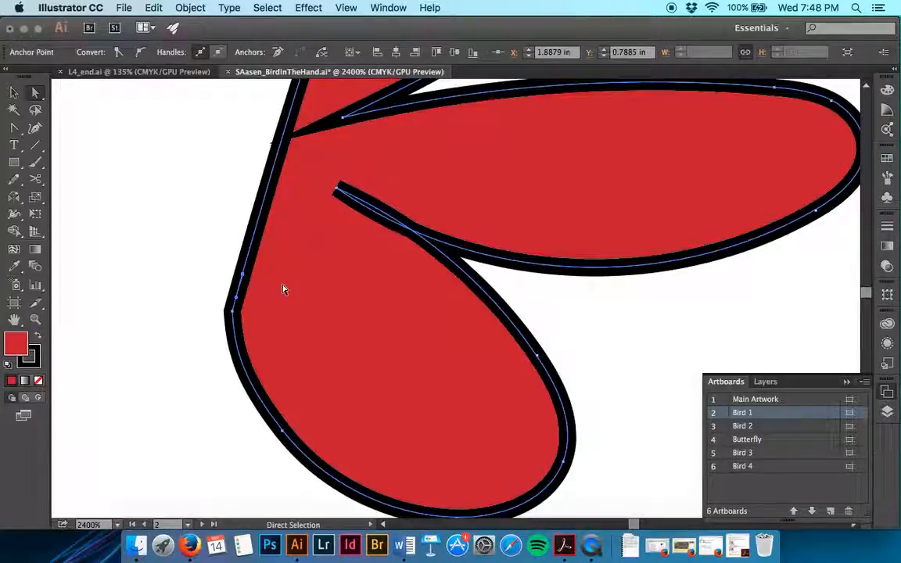
{"action": "left_click_drag", "start_coordinate": [233, 313], "coordinate": [195, 312]}
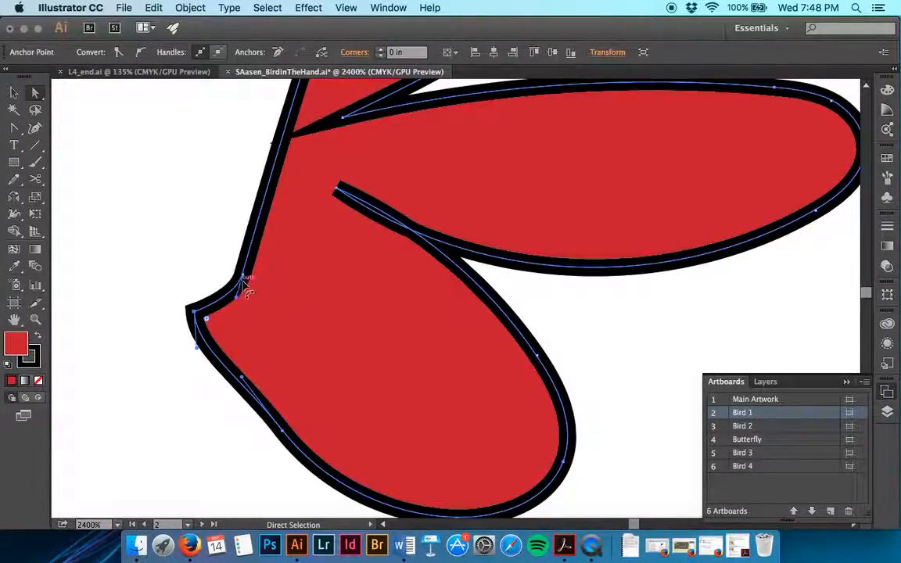
{"action": "left_click_drag", "start_coordinate": [244, 276], "coordinate": [194, 256]}
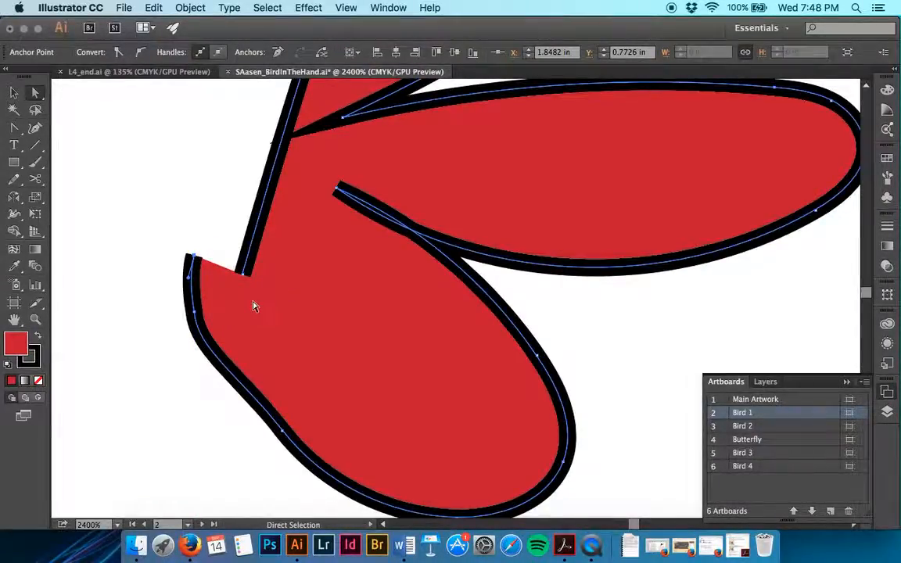
Step: Reposition the upper and lower cut endpoints of the tail outline to leave a vertical gap between them
{"action": "scroll", "coordinate": [253, 306], "scroll_direction": "left", "scroll_amount": 3}
{"action": "scroll", "coordinate": [253, 305], "scroll_direction": "up", "scroll_amount": 1}
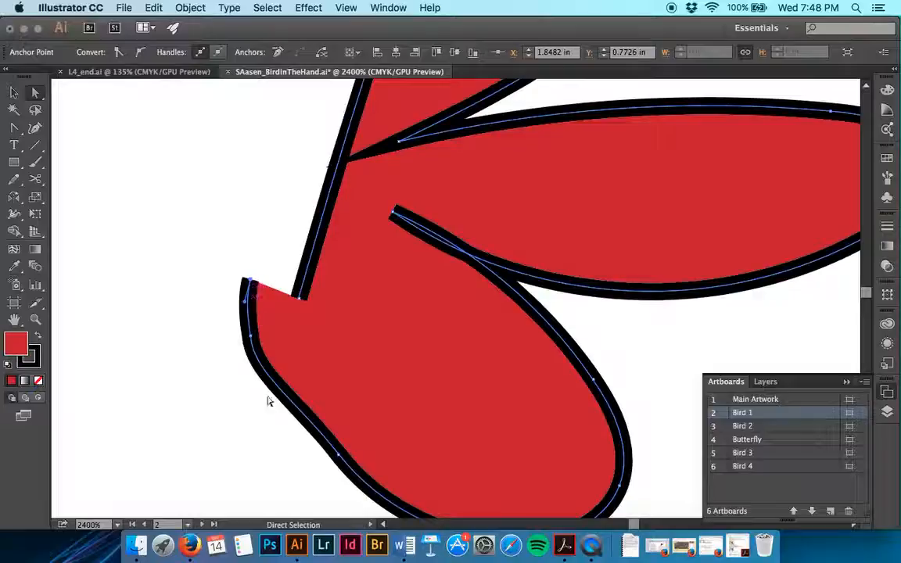
{"action": "scroll", "coordinate": [316, 259], "scroll_direction": "down", "scroll_amount": 3}
{"action": "scroll", "coordinate": [316, 258], "scroll_direction": "left", "scroll_amount": 1}
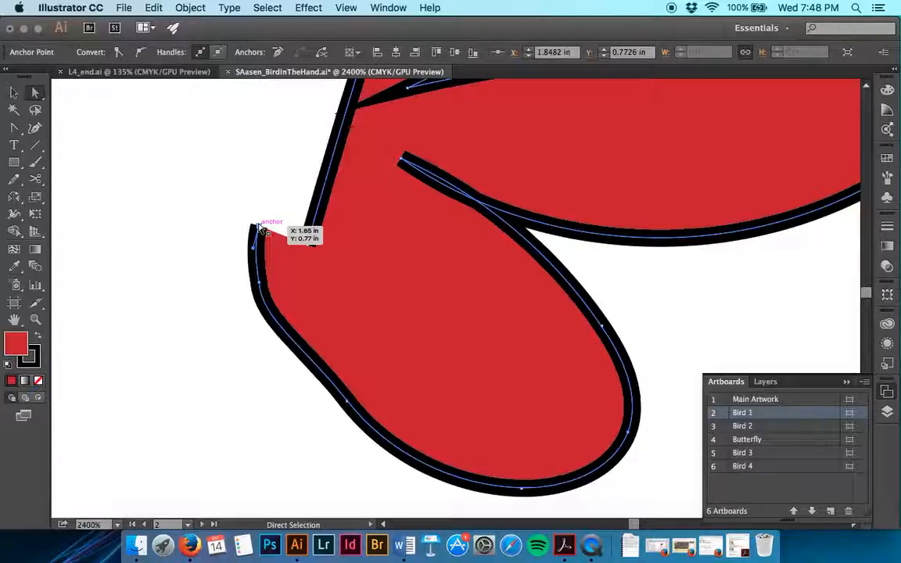
{"action": "left_click_drag", "start_coordinate": [314, 251], "coordinate": [268, 211]}
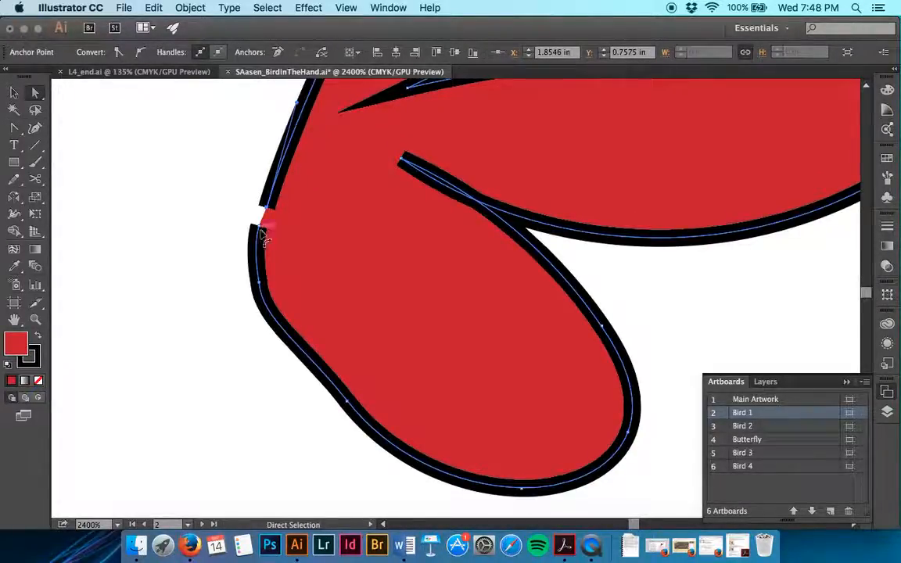
{"action": "mouse_move", "coordinate": [258, 246]}
{"action": "left_mouse_down"}
{"action": "mouse_move", "coordinate": [257, 263]}
{"action": "mouse_move", "coordinate": [259, 226]}
{"action": "mouse_move", "coordinate": [258, 276]}
{"action": "left_mouse_up"}
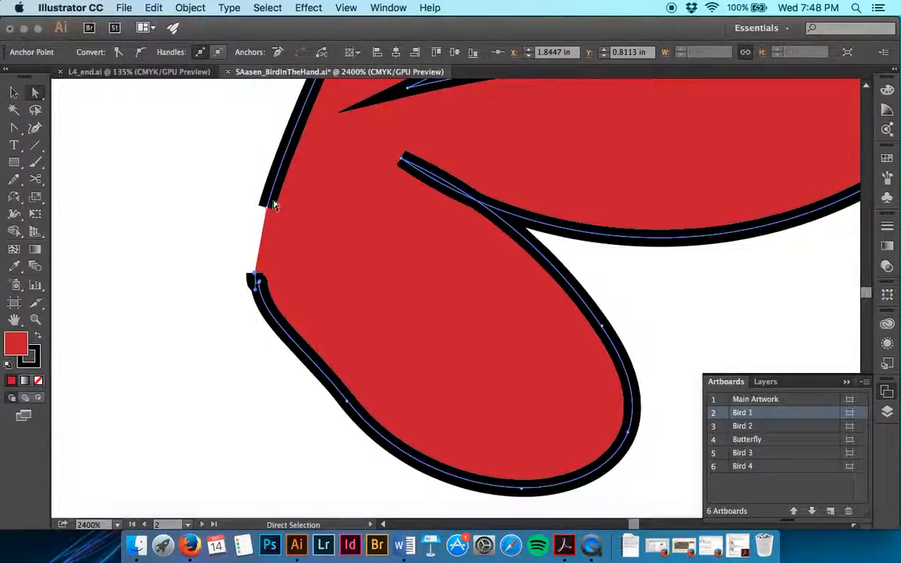
{"action": "left_click_drag", "start_coordinate": [273, 212], "coordinate": [253, 197]}
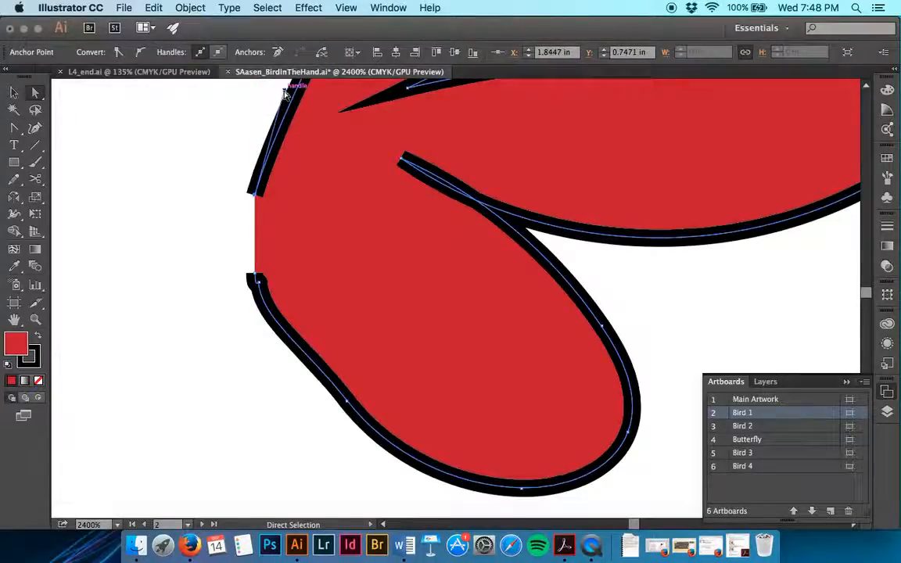
Step: Straighten the upper cut segment by adjusting its direction handle, and move the lower cut endpoint outward from the tail
{"action": "scroll", "coordinate": [282, 98], "scroll_direction": "up", "scroll_amount": 3}
{"action": "left_click_drag", "start_coordinate": [292, 96], "coordinate": [320, 125]}
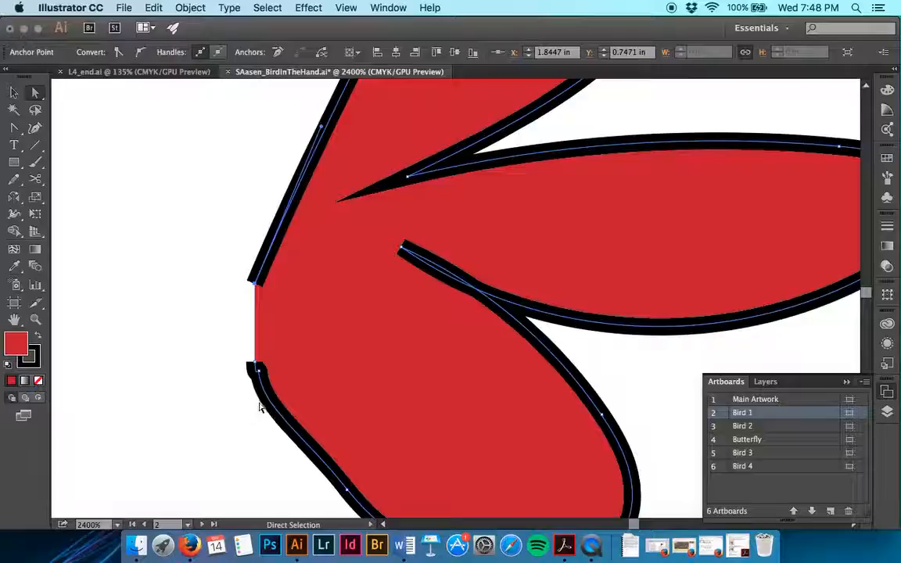
{"action": "left_click_drag", "start_coordinate": [256, 369], "coordinate": [242, 366]}
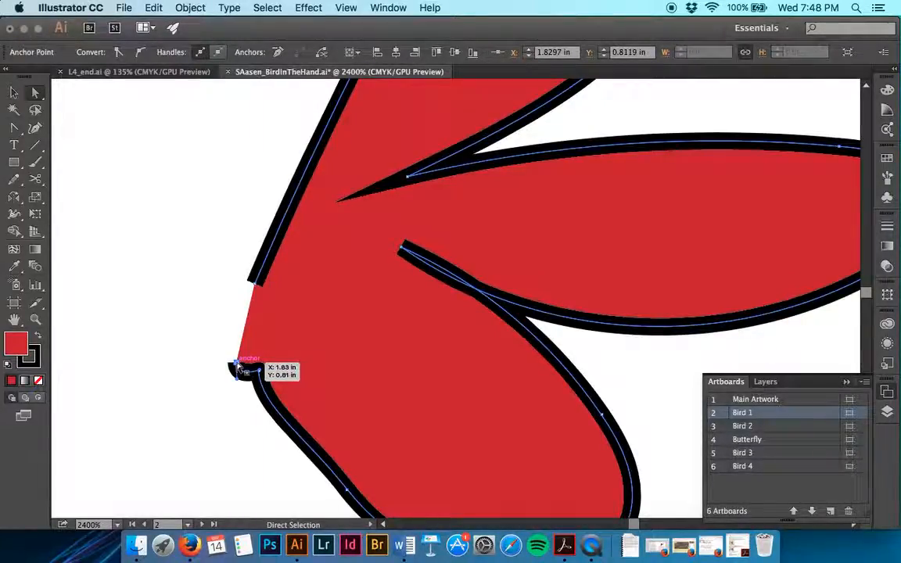
{"action": "left_click", "coordinate": [196, 341]}
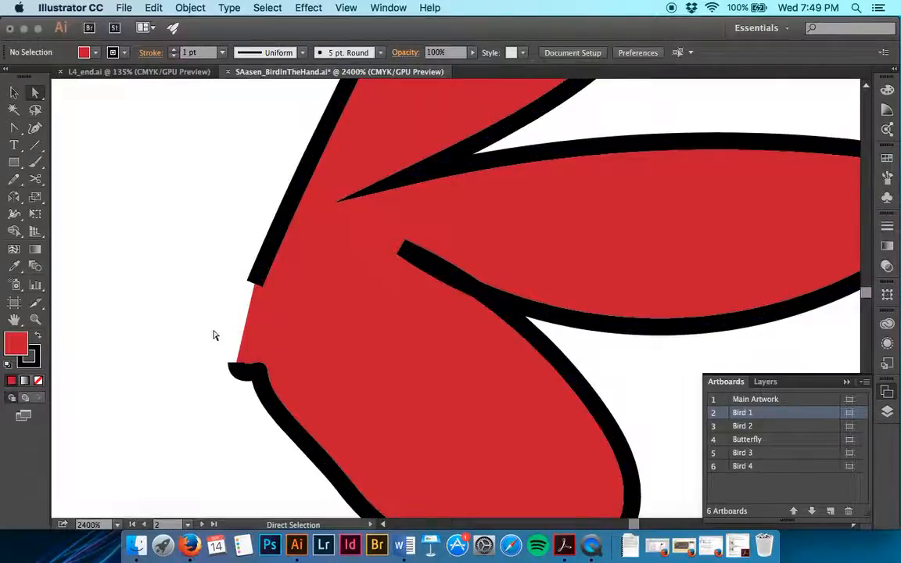
Step: Select the open red tail path and join its two cut endpoints to close the outline
{"action": "key", "text": "v"}
{"action": "left_click", "coordinate": [329, 356]}
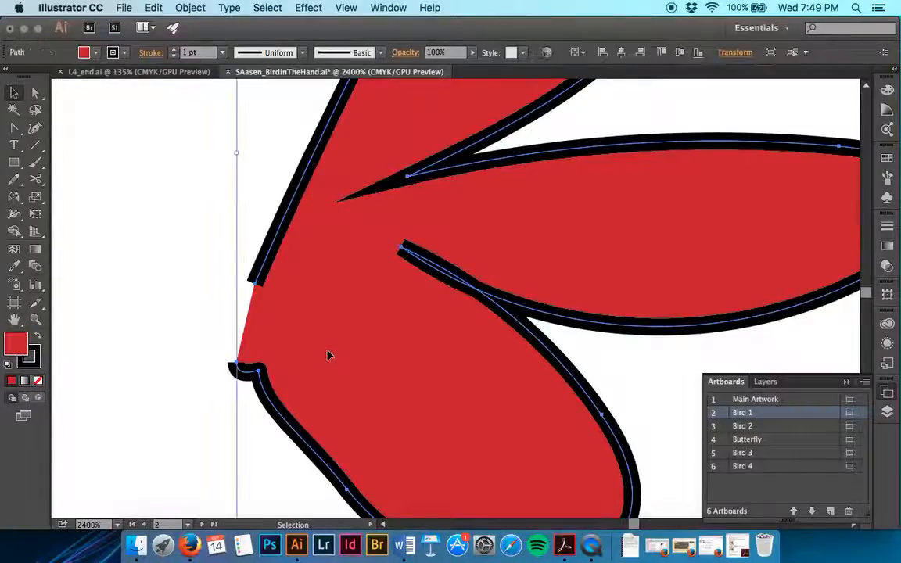
{"action": "scroll", "coordinate": [328, 355], "scroll_direction": "up", "scroll_amount": 3}
{"action": "scroll", "coordinate": [329, 356], "scroll_direction": "down", "scroll_amount": 5}
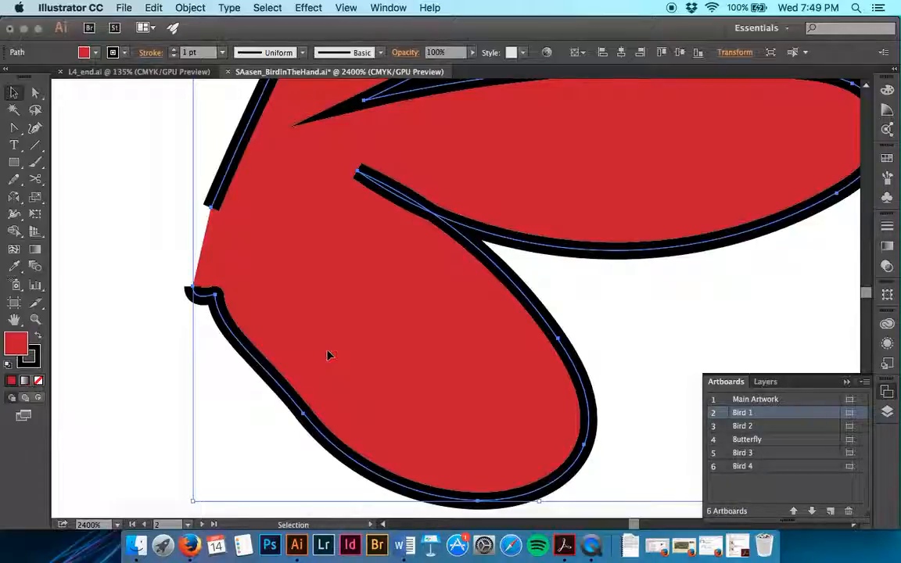
{"action": "key", "text": "super+j"}
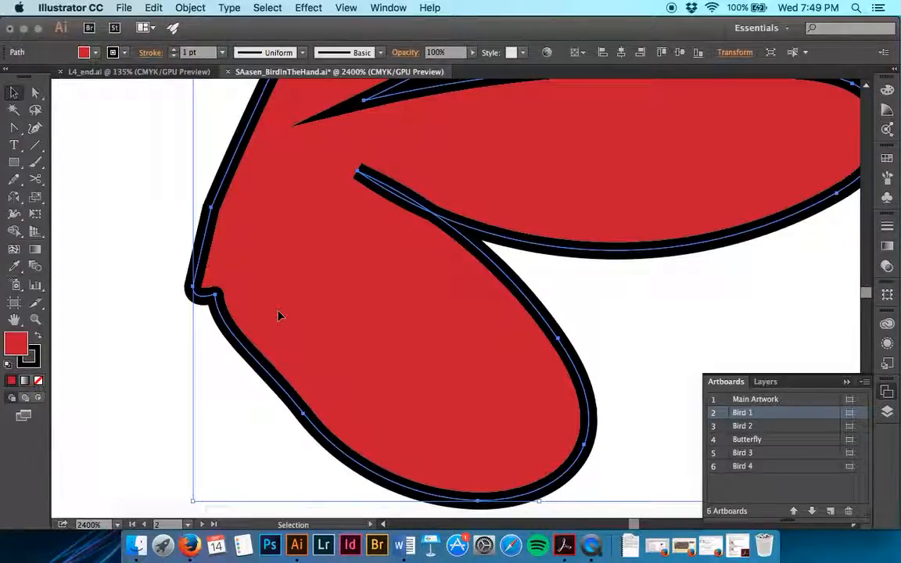
Step: Apply the bird body's blue fill and no stroke to the tail by sampling the body with the Eyedropper, and deselect it
{"action": "key", "text": "super+minus"}
{"action": "key", "text": "super+minus"}
{"action": "key", "text": "super+minus"}
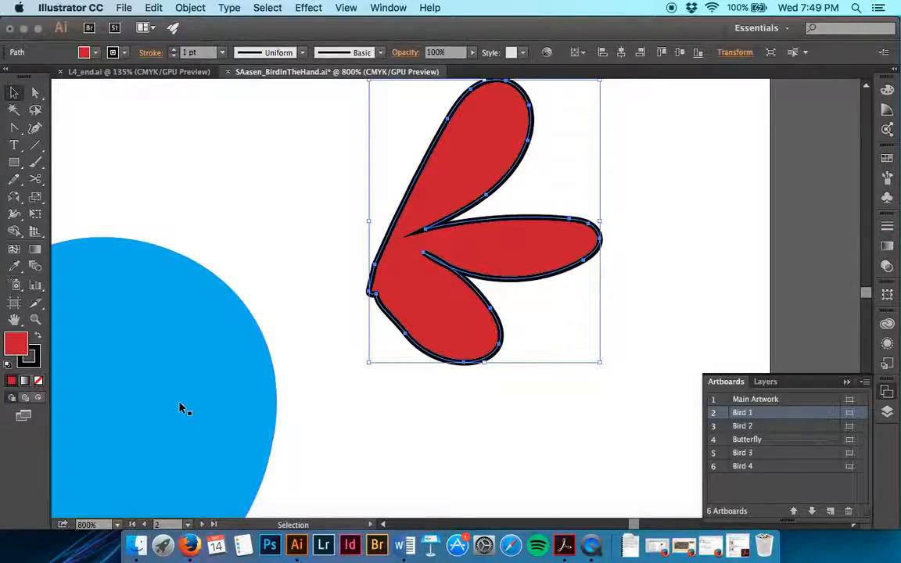
{"action": "key", "text": "i"}
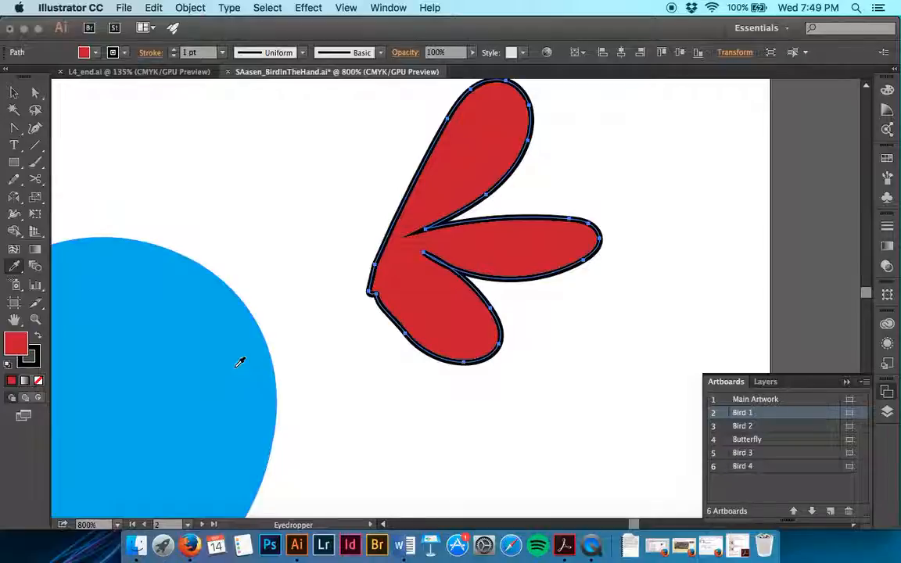
{"action": "left_click", "coordinate": [239, 361]}
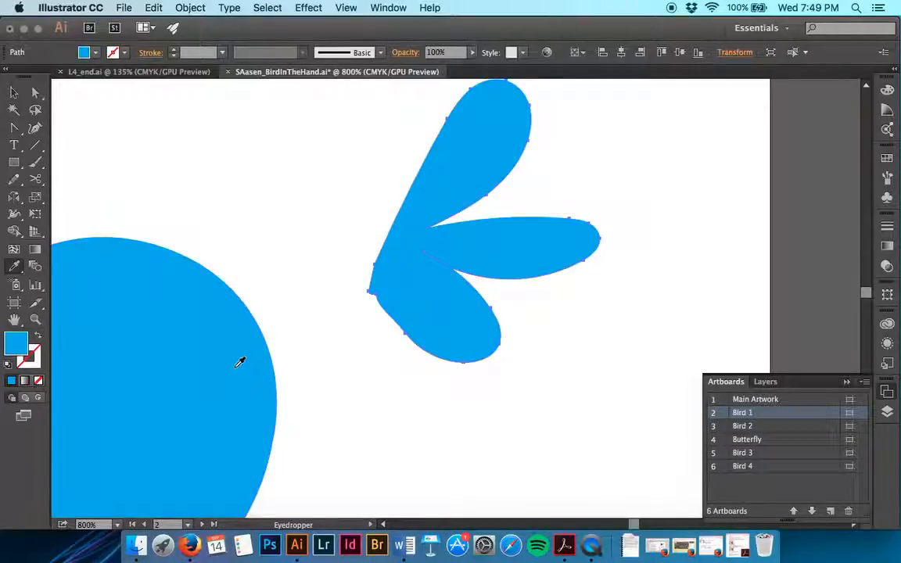
{"action": "left_click", "coordinate": [13, 92]}
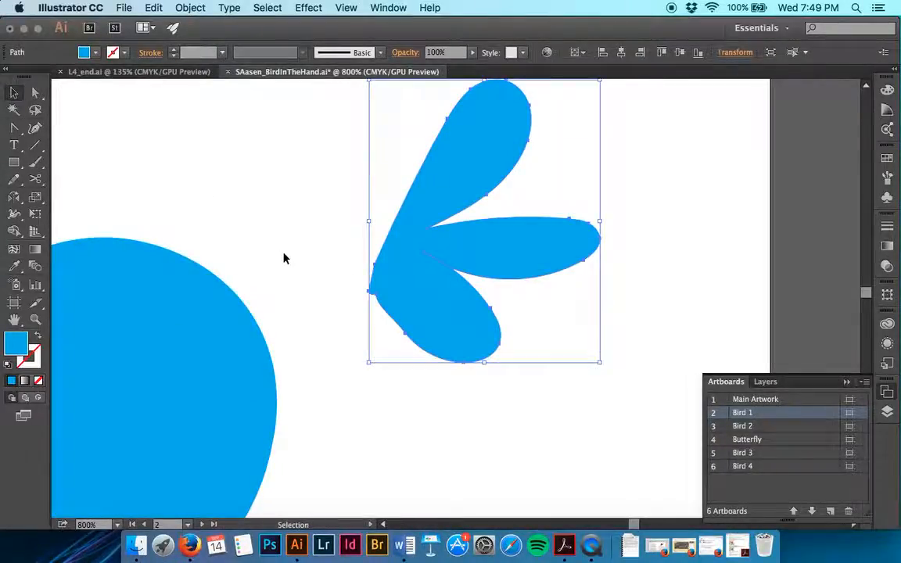
{"action": "left_click", "coordinate": [313, 260]}
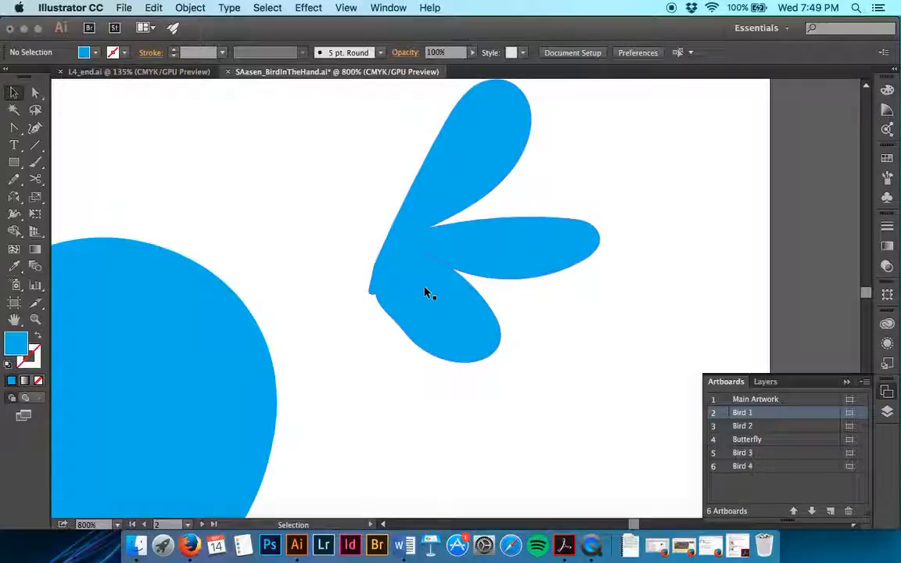
Step: Move the blue tail against the rear edge of the round bird body so its base tucks into the body, and deselect it
{"action": "scroll", "coordinate": [426, 292], "scroll_direction": "down", "scroll_amount": 5}
{"action": "scroll", "coordinate": [426, 292], "scroll_direction": "left", "scroll_amount": 5}
{"action": "scroll", "coordinate": [426, 292], "scroll_direction": "up", "scroll_amount": 2}
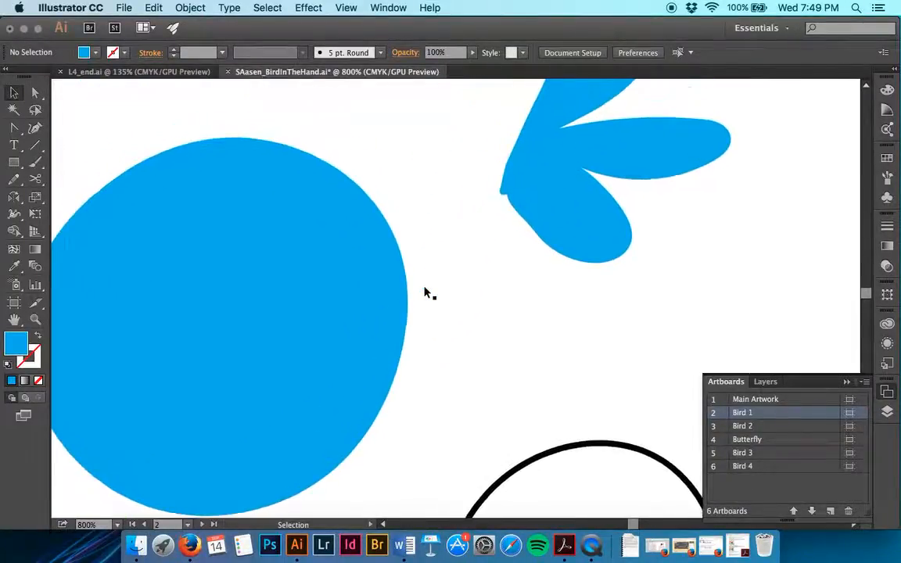
{"action": "left_click_drag", "start_coordinate": [596, 177], "coordinate": [499, 302]}
{"action": "left_click", "coordinate": [725, 201]}
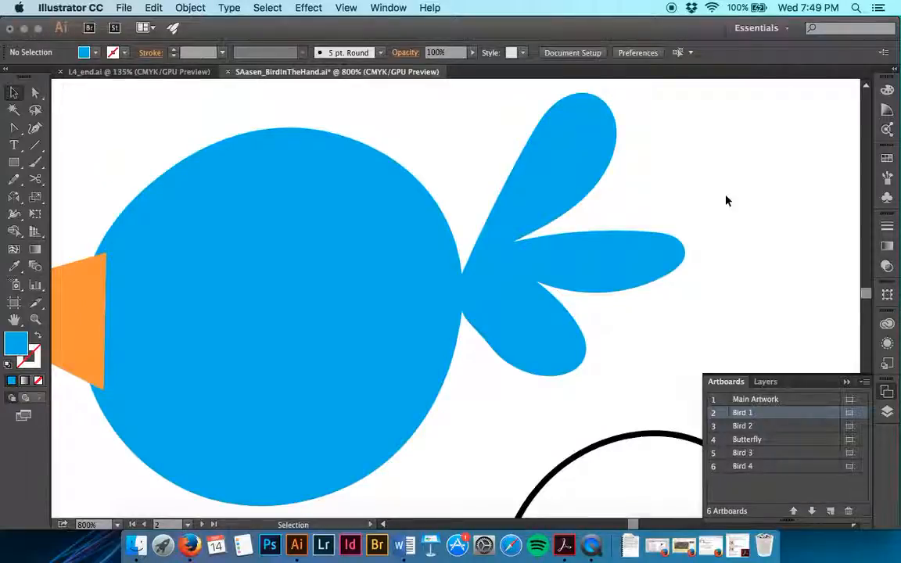
Step: Switch to the Bird 2 artboard and bring its green beak into close view at 800%
{"action": "scroll", "coordinate": [724, 201], "scroll_direction": "left", "scroll_amount": 4}
{"action": "scroll", "coordinate": [725, 201], "scroll_direction": "down", "scroll_amount": 1}
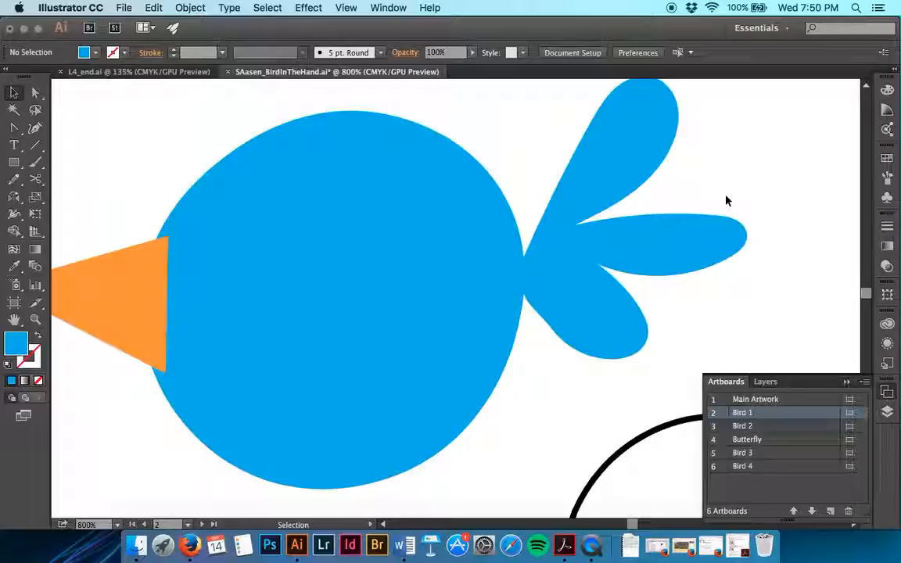
{"action": "double_click", "coordinate": [717, 430]}
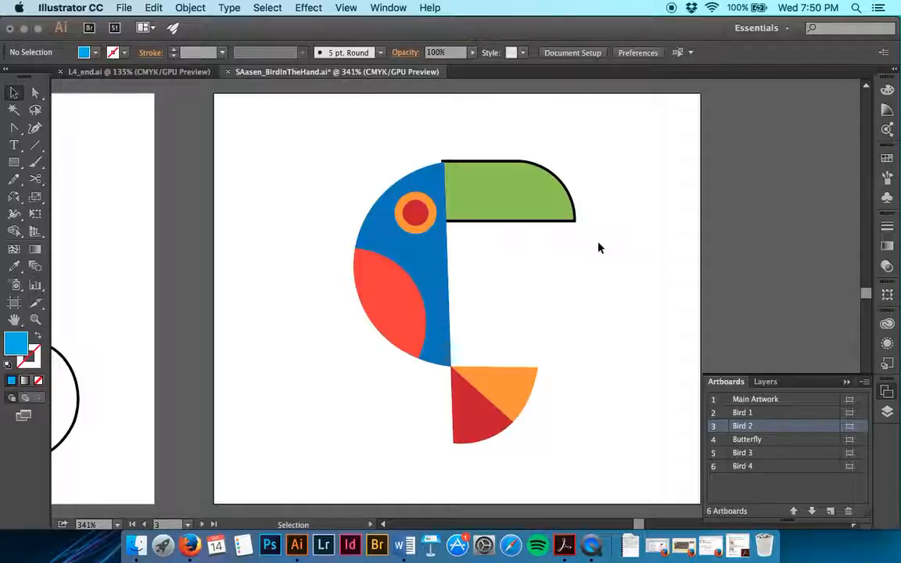
{"action": "key", "text": "super+plus"}
{"action": "key", "text": "super+plus"}
{"action": "key", "text": "super+plus"}
{"action": "scroll", "coordinate": [598, 248], "scroll_direction": "up", "scroll_amount": 5}
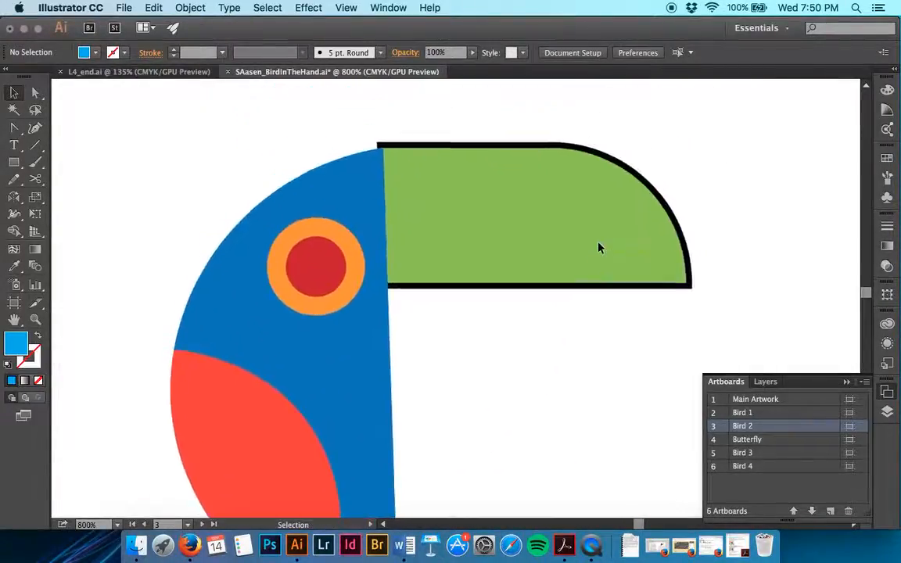
{"action": "scroll", "coordinate": [598, 244], "scroll_direction": "up", "scroll_amount": 3}
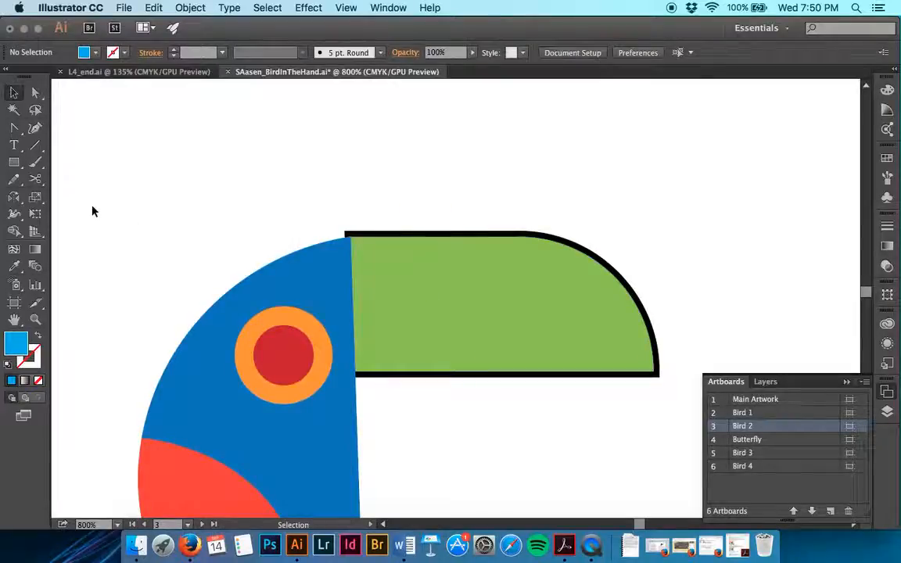
Step: With nothing selected, cut a curved line down through the green beak near the head using the Knife tool
{"action": "left_click", "coordinate": [36, 180]}
{"action": "left_click_drag", "start_coordinate": [39, 182], "coordinate": [62, 212]}
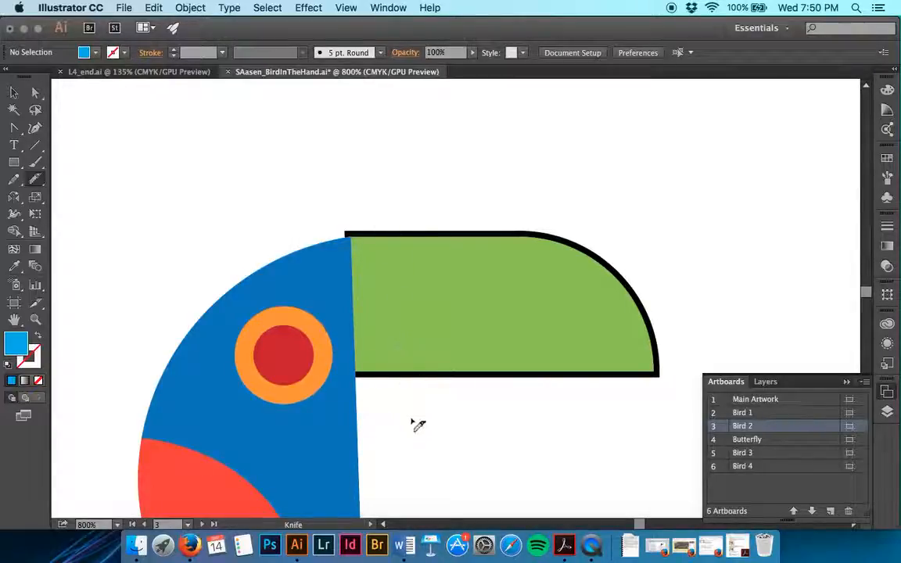
{"action": "left_click_drag", "start_coordinate": [398, 238], "coordinate": [407, 379]}
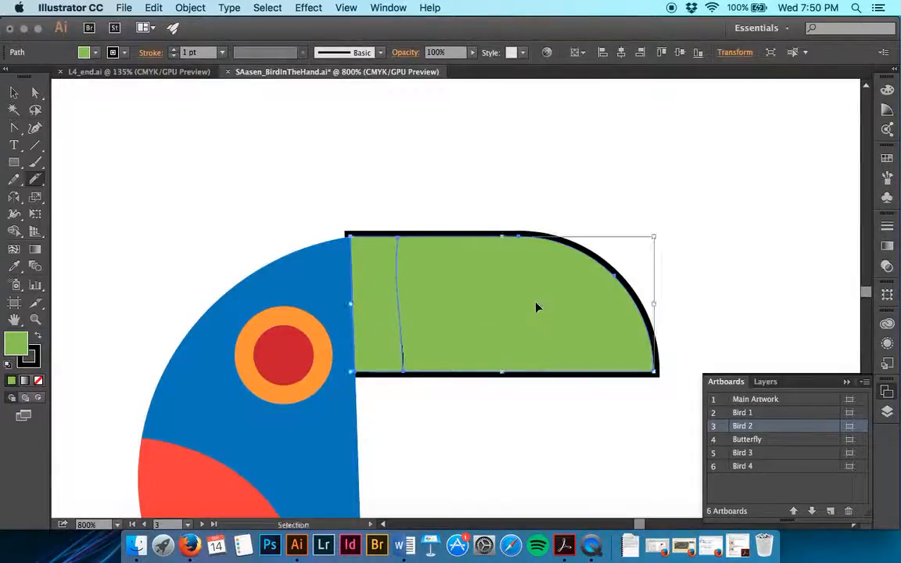
{"action": "key", "text": "super+shift+a"}
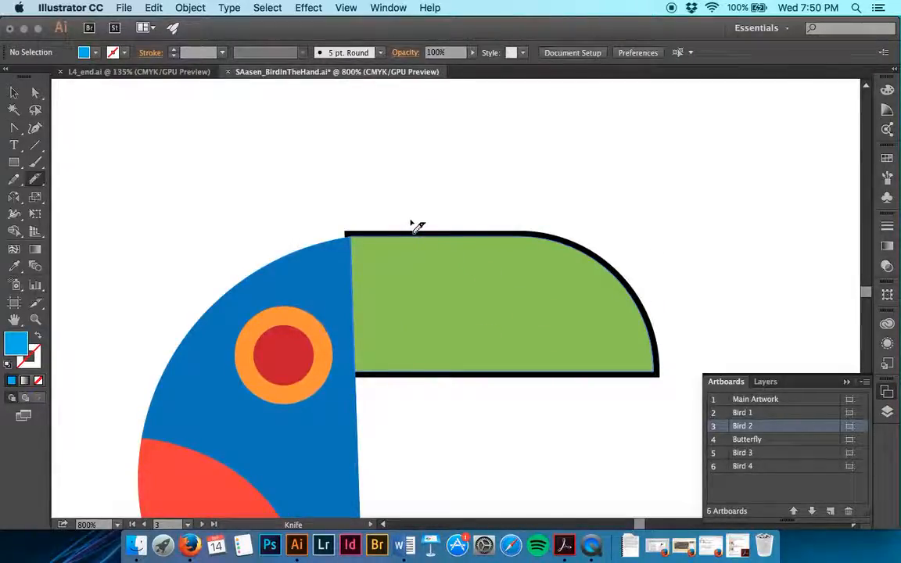
{"action": "mouse_move", "coordinate": [358, 198]}
{"action": "left_mouse_down"}
{"action": "mouse_move", "coordinate": [393, 230]}
{"action": "mouse_move", "coordinate": [412, 283]}
{"action": "mouse_move", "coordinate": [404, 404]}
{"action": "left_mouse_up"}
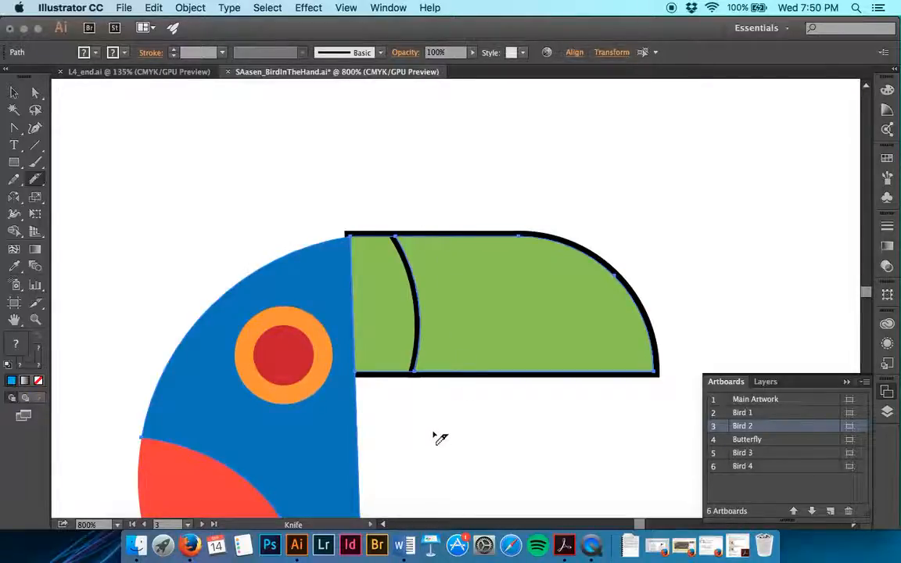
{"action": "mouse_move", "coordinate": [449, 212]}
{"action": "left_mouse_down"}
{"action": "mouse_move", "coordinate": [464, 334]}
{"action": "mouse_move", "coordinate": [461, 404]}
{"action": "left_mouse_up"}
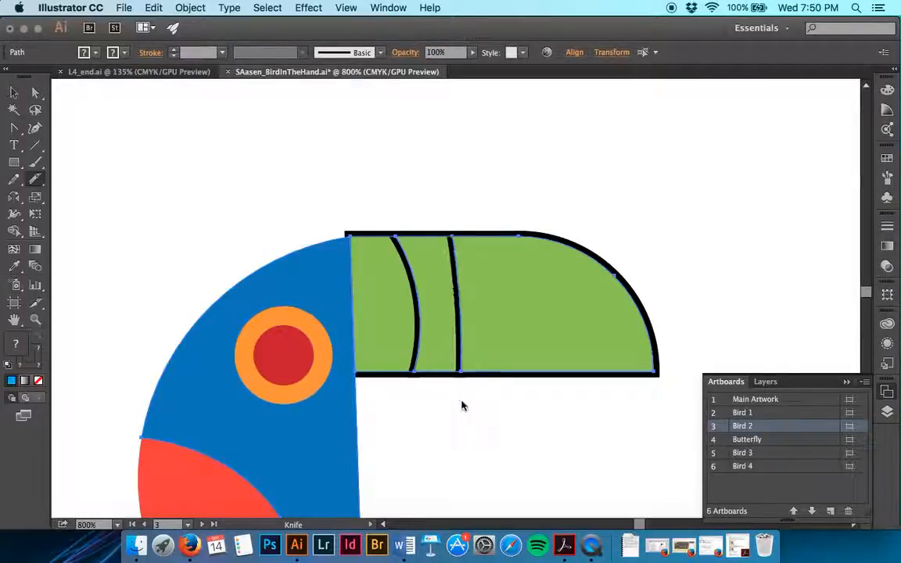
{"action": "key", "text": "super+z"}
{"action": "left_click_drag", "start_coordinate": [453, 200], "coordinate": [461, 397]}
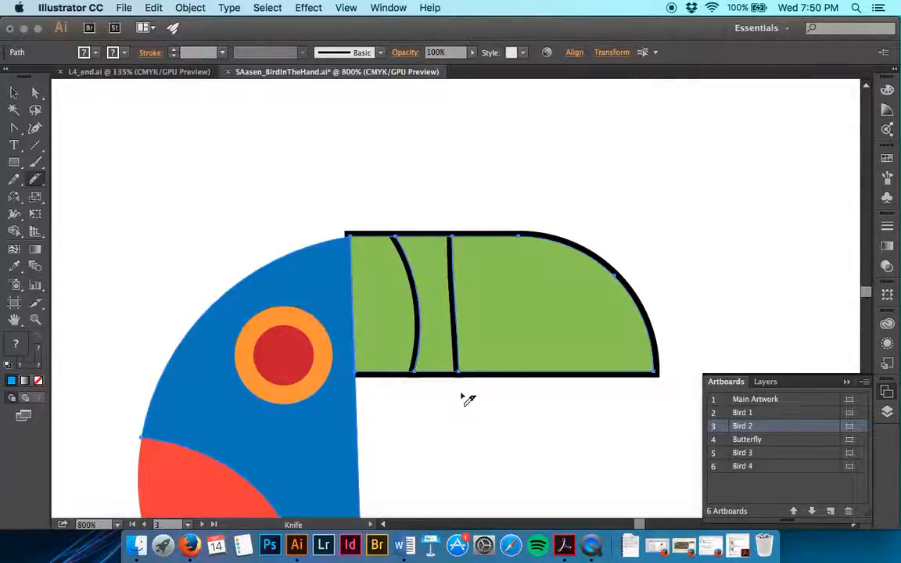
{"action": "key", "text": "super+z"}
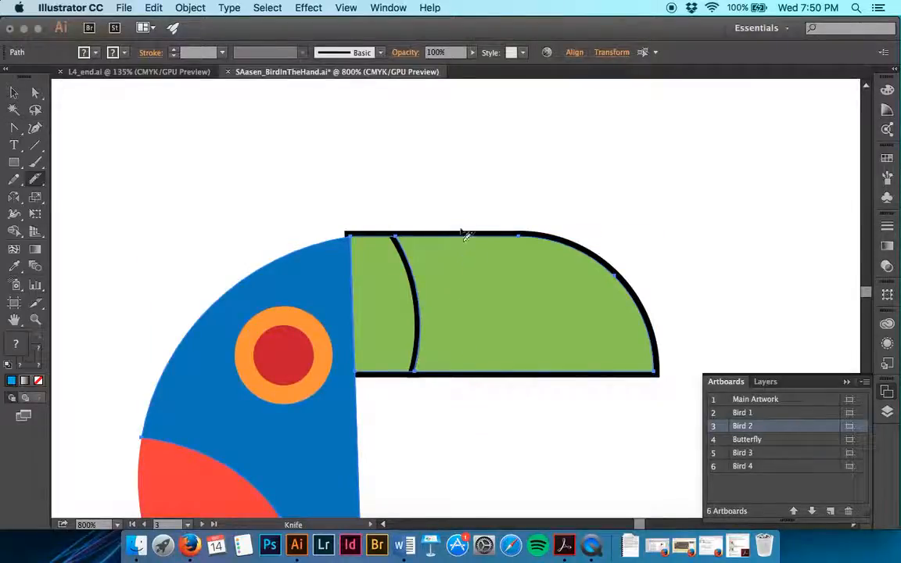
Step: Cut the rest of the beak into bands with one straight vertical and two slightly slanted Knife cuts, and deselect everything
{"action": "left_click_drag", "start_coordinate": [453, 219], "coordinate": [460, 401]}
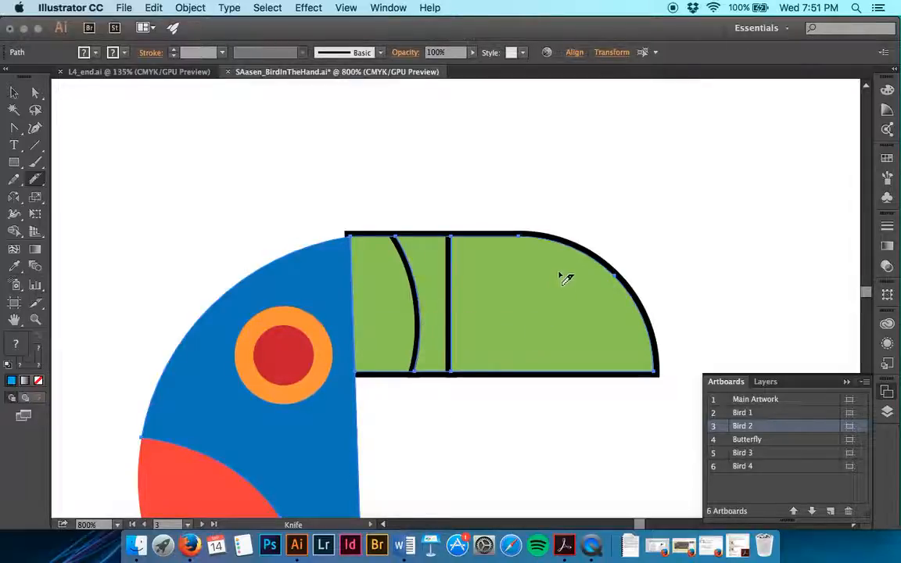
{"action": "left_click_drag", "start_coordinate": [556, 210], "coordinate": [576, 392]}
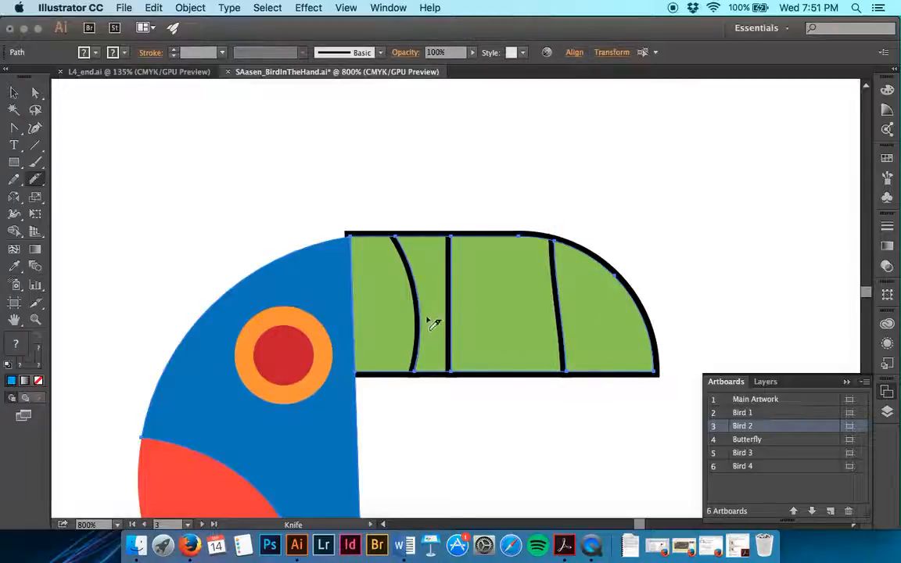
{"action": "mouse_move", "coordinate": [493, 187]}
{"action": "left_mouse_down"}
{"action": "mouse_move", "coordinate": [512, 354]}
{"action": "mouse_move", "coordinate": [498, 406]}
{"action": "left_mouse_up"}
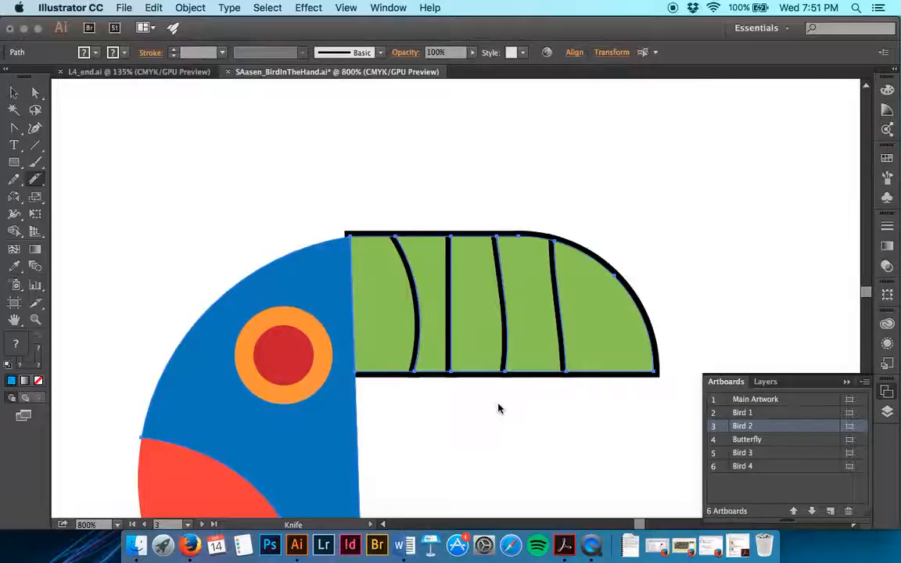
{"action": "key", "text": "v"}
{"action": "left_click", "coordinate": [447, 151]}
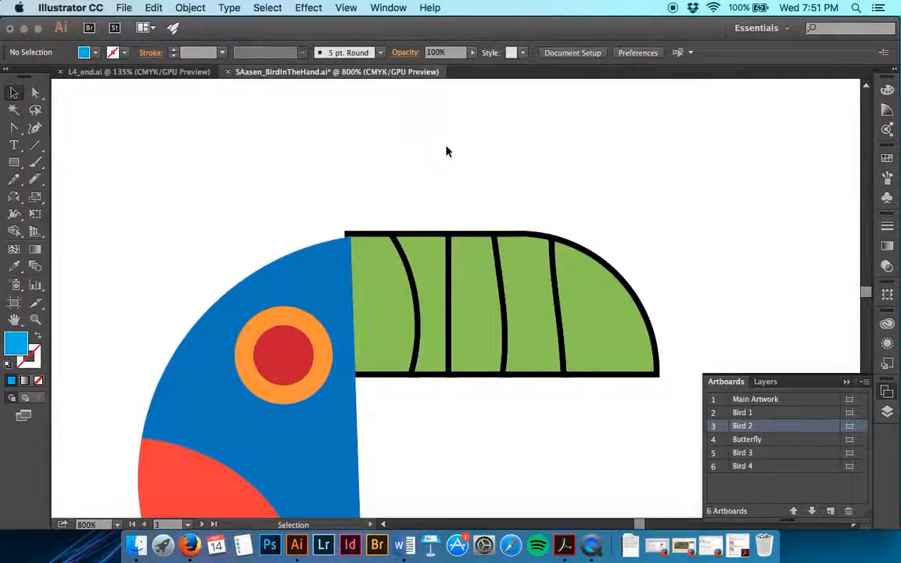
Step: Isolate the beak band nearest the head, fill it with the bright light-blue swatch, and exit isolation mode
{"action": "double_click", "coordinate": [380, 278]}
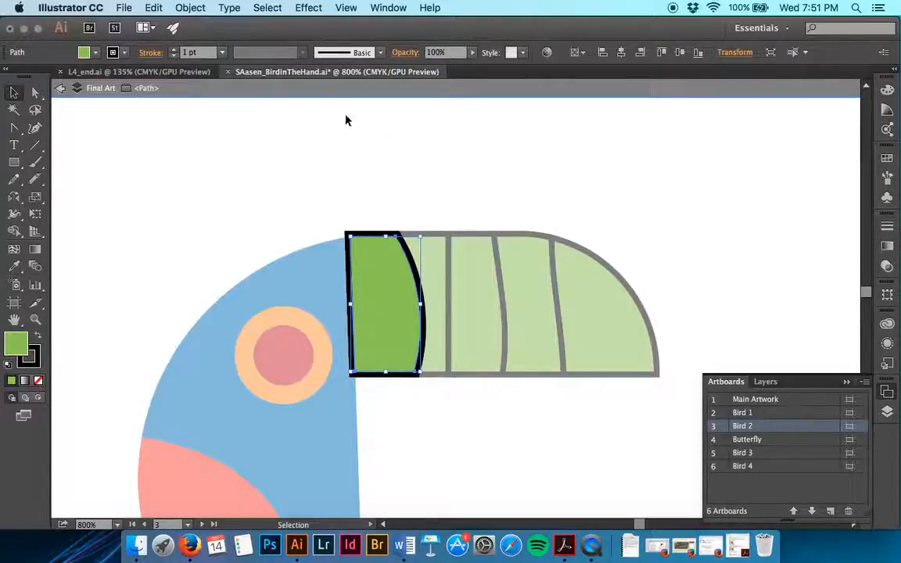
{"action": "left_click", "coordinate": [94, 53]}
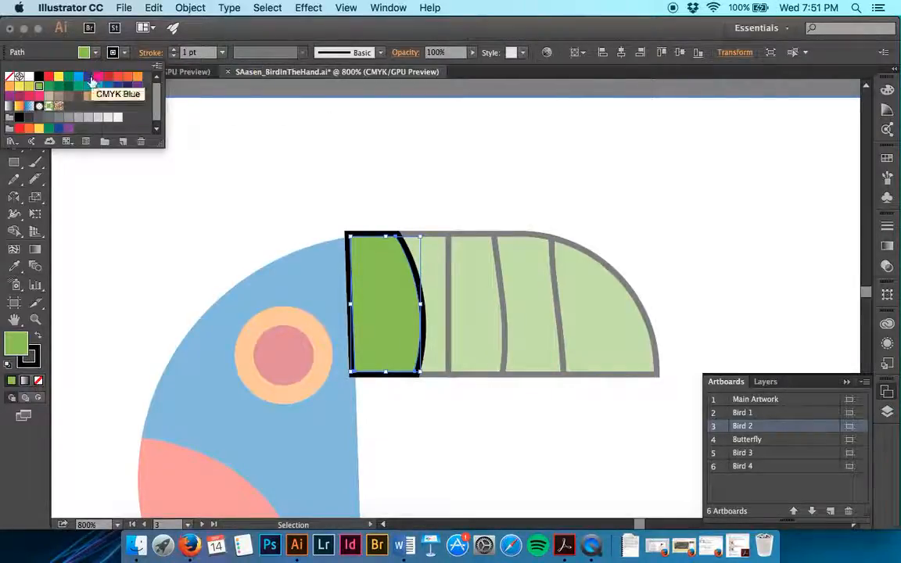
{"action": "left_click", "coordinate": [87, 79]}
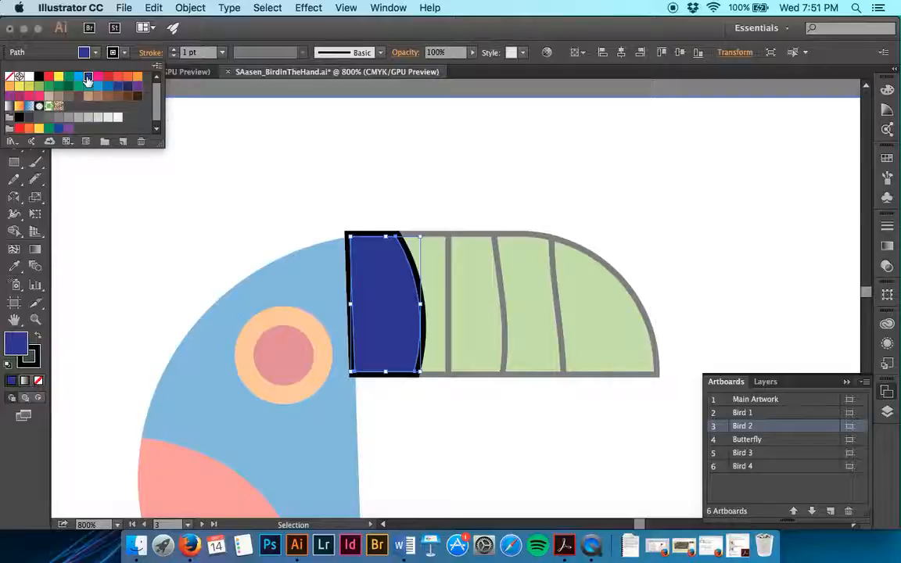
{"action": "left_click", "coordinate": [78, 79]}
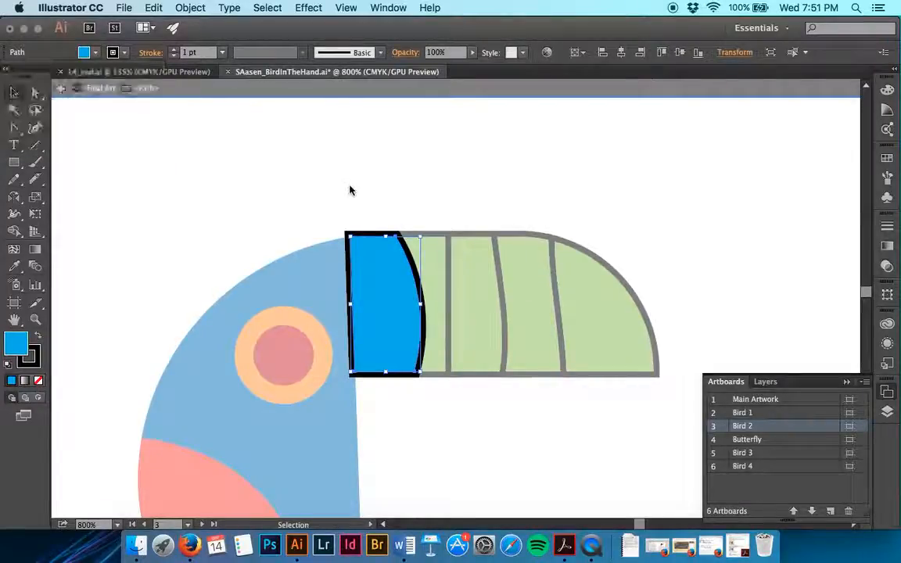
{"action": "left_click", "coordinate": [60, 87]}
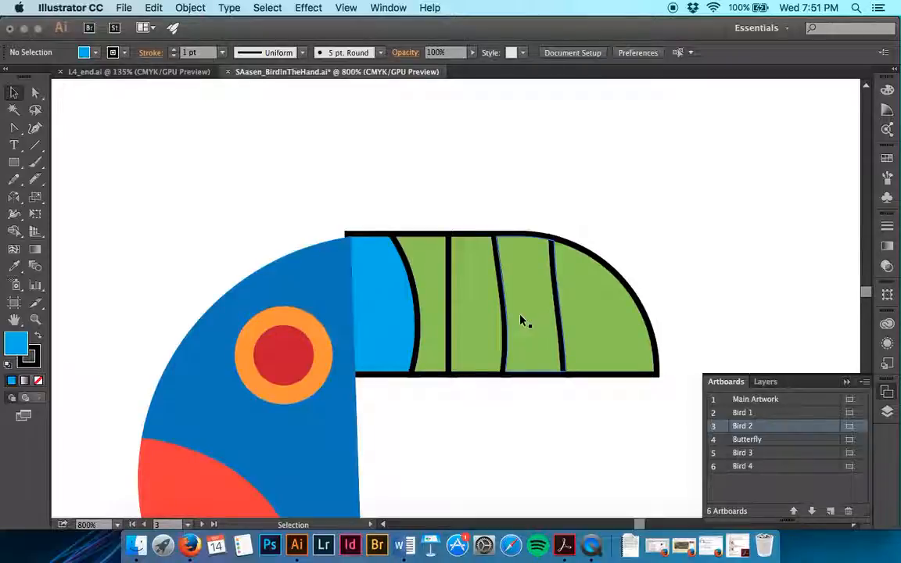
Step: Isolate the third beak band from the head, fill it with the orange-red swatch, and exit isolation mode
{"action": "double_click", "coordinate": [481, 316]}
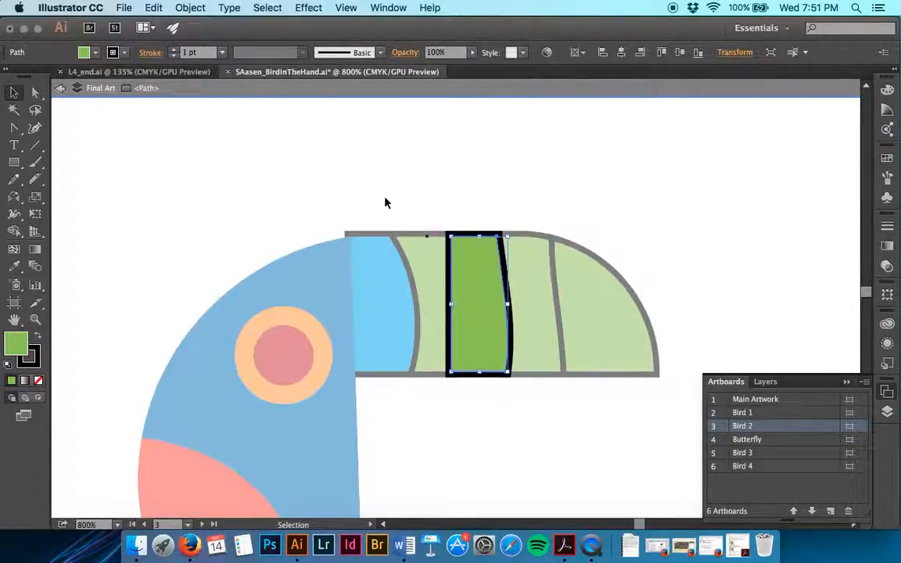
{"action": "left_click", "coordinate": [94, 53]}
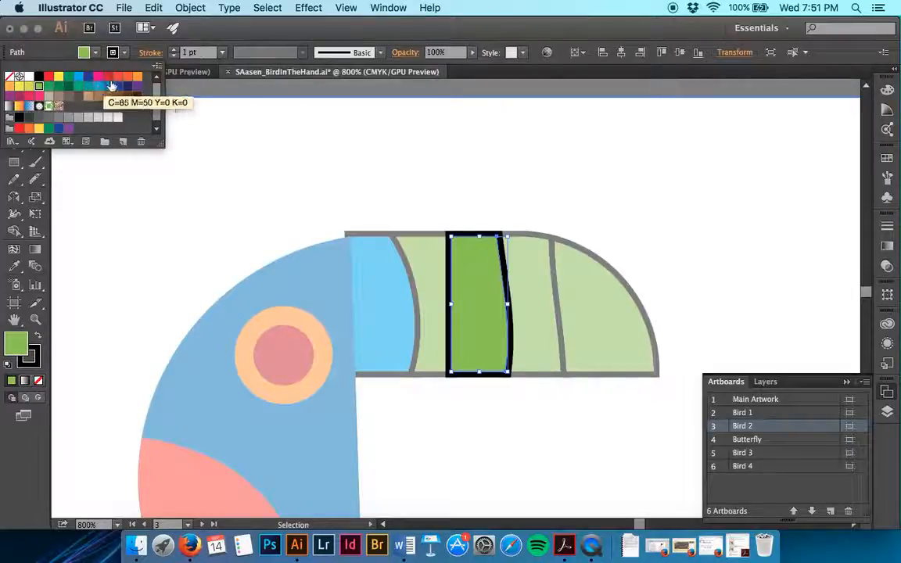
{"action": "left_click", "coordinate": [123, 79]}
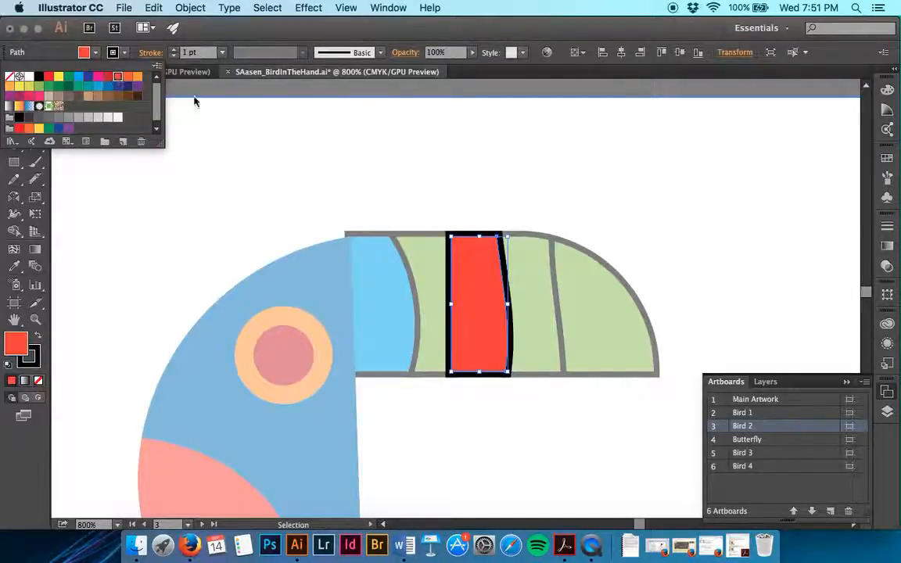
{"action": "double_click", "coordinate": [422, 185]}
Step: Isolate the beak's tip band, fill it with the dark-red swatch, and exit isolation mode
{"action": "double_click", "coordinate": [594, 334]}
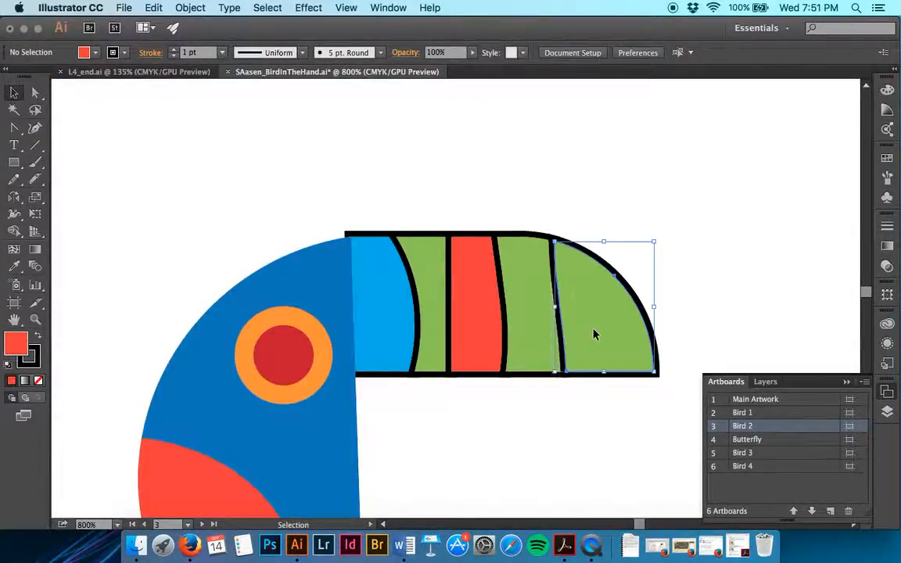
{"action": "left_click", "coordinate": [85, 52]}
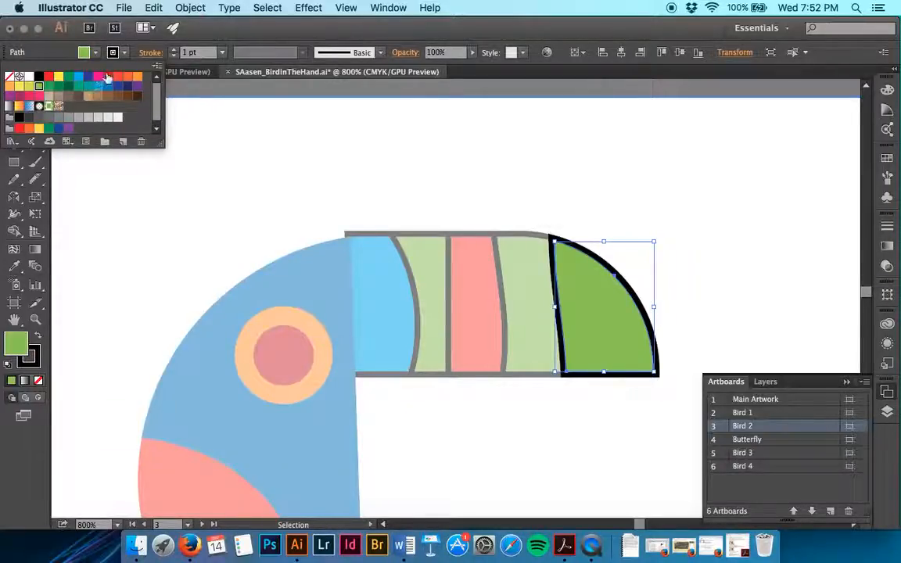
{"action": "left_click", "coordinate": [108, 77]}
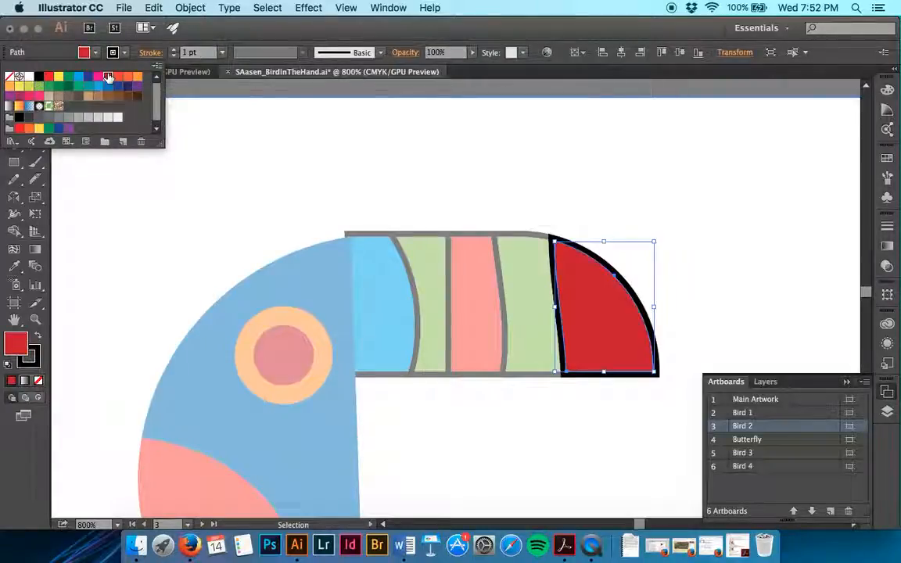
{"action": "left_click", "coordinate": [418, 140]}
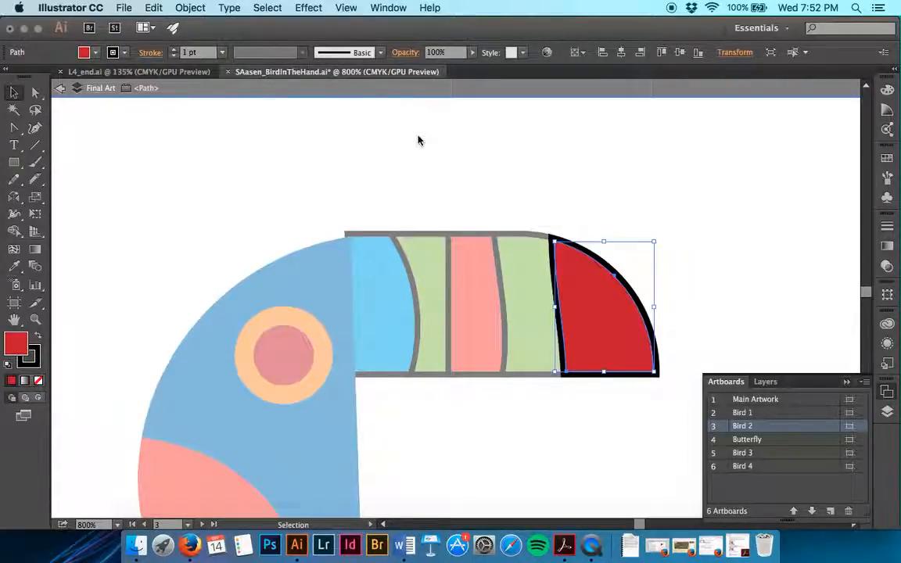
{"action": "left_click", "coordinate": [58, 88]}
{"action": "left_click", "coordinate": [58, 89]}
Step: Select each beak band in turn to check the separate shapes, and deselect everything
{"action": "left_click", "coordinate": [363, 251]}
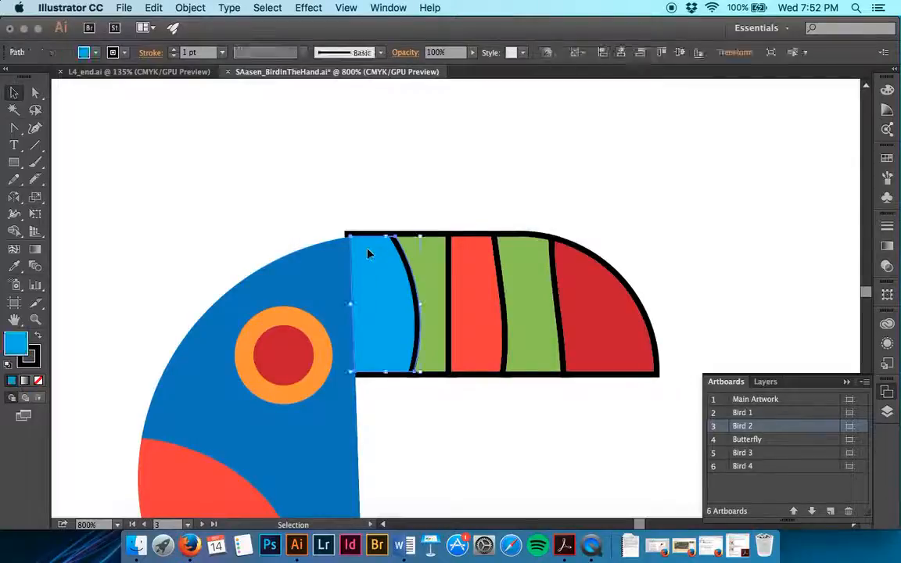
{"action": "left_click", "coordinate": [428, 298]}
{"action": "left_click", "coordinate": [469, 285]}
{"action": "left_click", "coordinate": [528, 274]}
{"action": "left_click", "coordinate": [592, 282]}
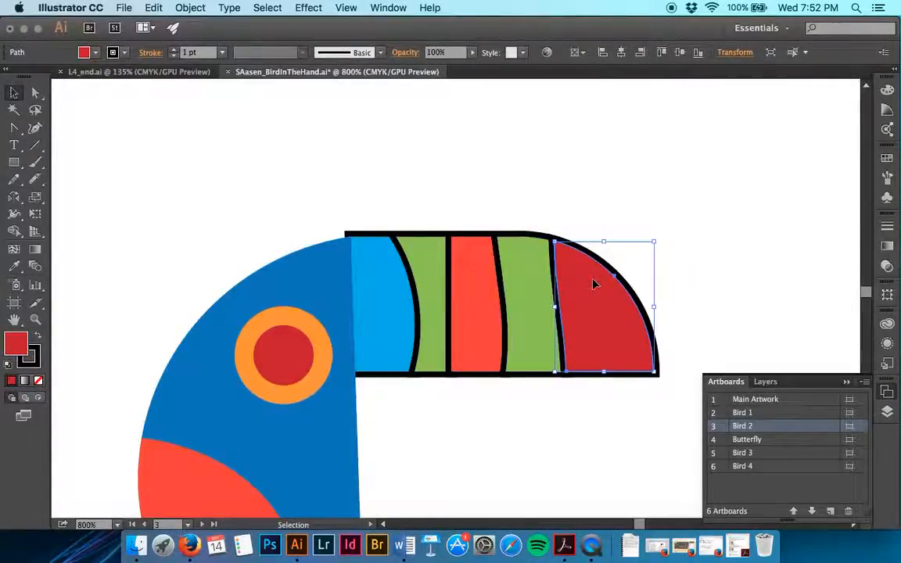
{"action": "left_click", "coordinate": [713, 204]}
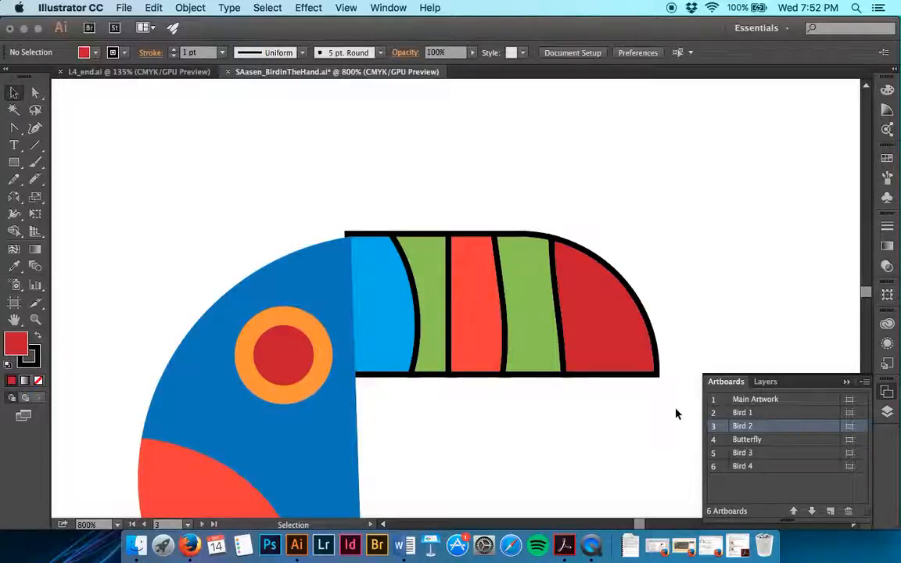
Step: Select all the beak bands together, remove their black stroke, and deselect them
{"action": "left_click_drag", "start_coordinate": [675, 408], "coordinate": [359, 221]}
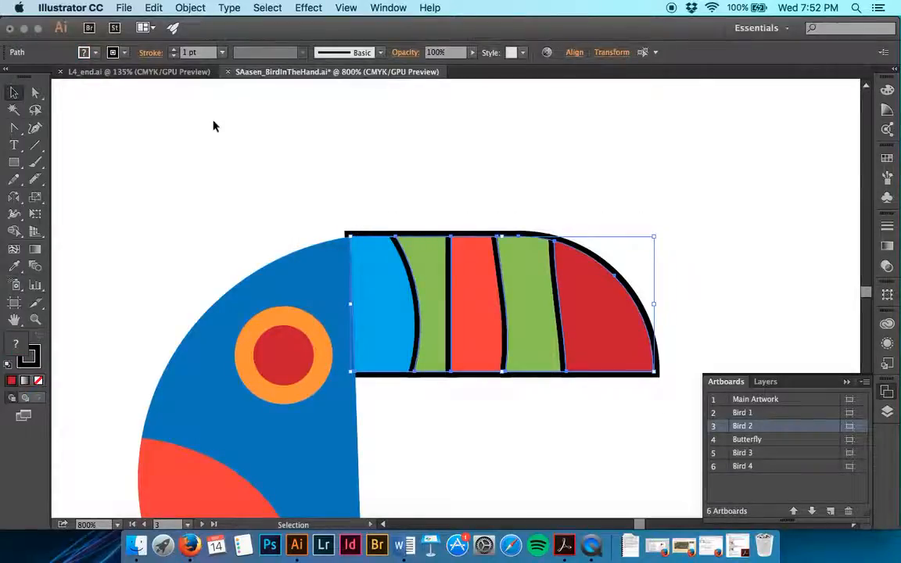
{"action": "left_click", "coordinate": [175, 51]}
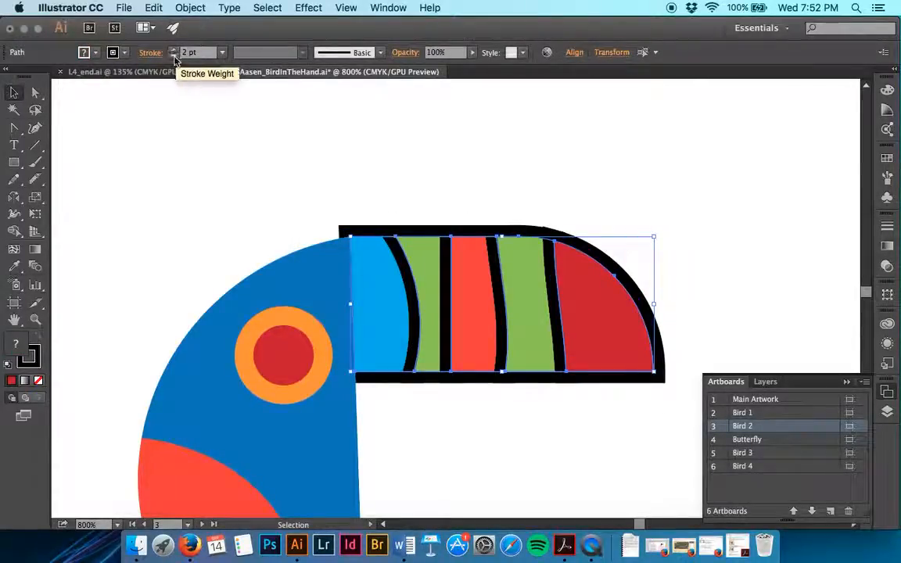
{"action": "left_click", "coordinate": [173, 56]}
{"action": "left_click", "coordinate": [174, 57]}
{"action": "left_click", "coordinate": [363, 146]}
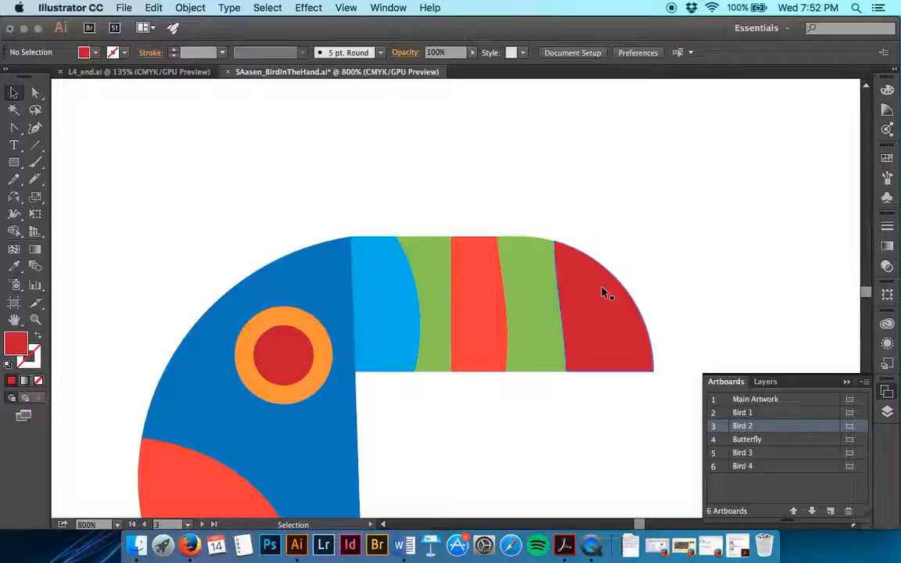
Step: Go to the Bird 1 artboard and bring the small black-outlined ellipse above the bird into close view
{"action": "key", "text": "super+minus"}
{"action": "key", "text": "super+minus"}
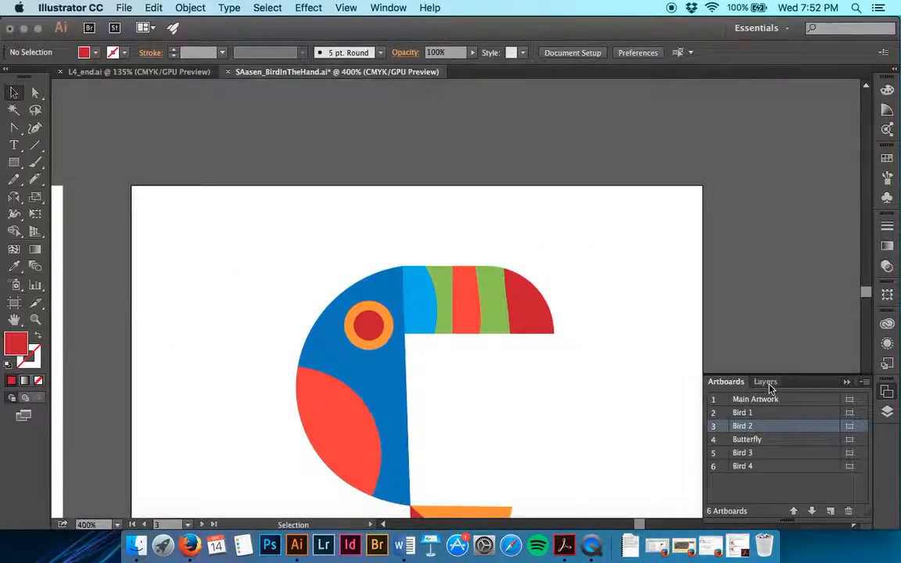
{"action": "double_click", "coordinate": [727, 414]}
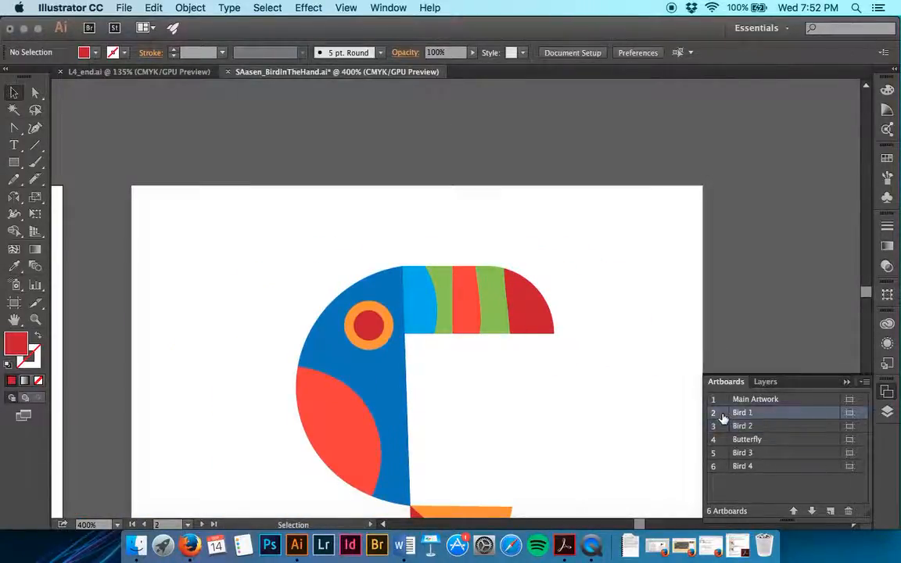
{"action": "key", "text": "super+equal"}
{"action": "key", "text": "super+equal"}
{"action": "key", "text": "super+equal"}
{"action": "key", "text": "super+equal"}
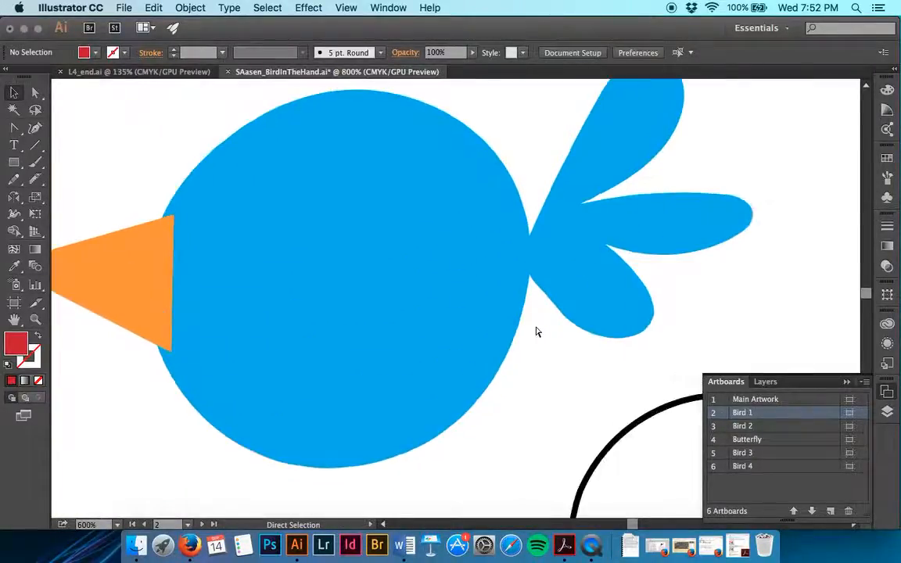
{"action": "scroll", "coordinate": [536, 331], "scroll_direction": "up", "scroll_amount": 5}
{"action": "scroll", "coordinate": [537, 332], "scroll_direction": "left", "scroll_amount": 6}
{"action": "scroll", "coordinate": [537, 332], "scroll_direction": "up", "scroll_amount": 5}
{"action": "scroll", "coordinate": [536, 332], "scroll_direction": "left", "scroll_amount": 2}
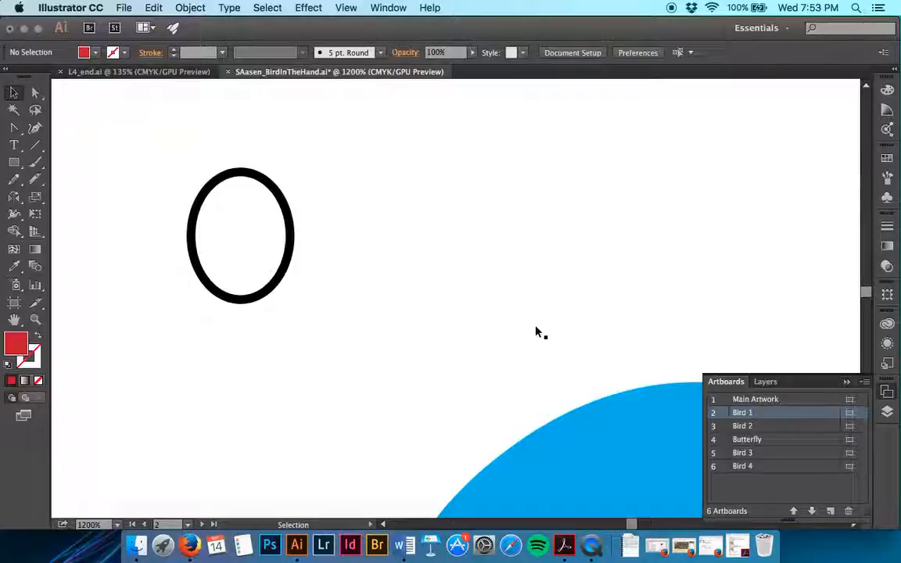
Step: Switch to the Eraser tool and try out smaller and larger eraser sizes over the ellipse
{"action": "left_click", "coordinate": [35, 179]}
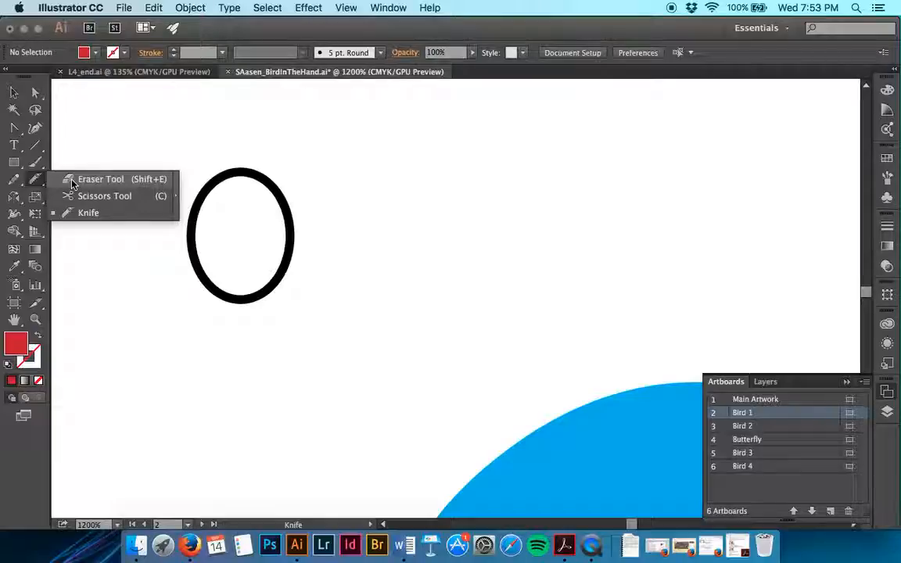
{"action": "left_click", "coordinate": [68, 179]}
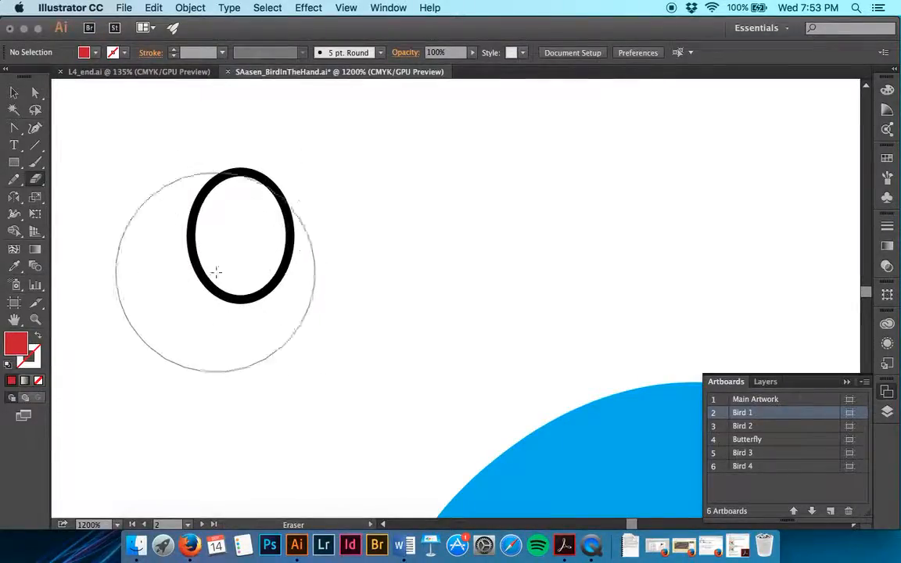
{"action": "key", "text": "bracketleft"}
{"action": "key", "text": "bracketleft"}
{"action": "key", "text": "bracketleft"}
{"action": "key", "text": "bracketleft"}
{"action": "key", "text": "bracketleft"}
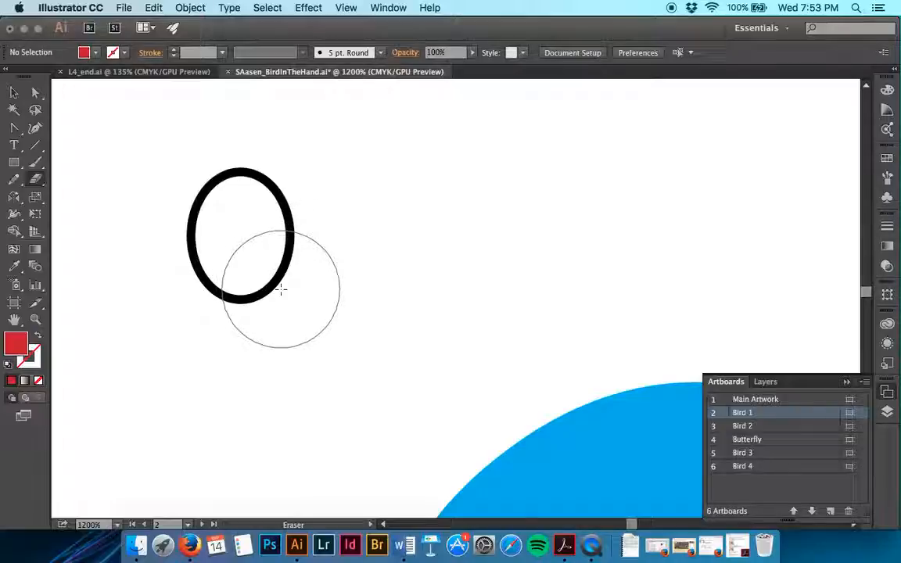
{"action": "key", "text": "bracketright"}
{"action": "key", "text": "bracketright"}
{"action": "key", "text": "bracketright"}
{"action": "key", "text": "bracketleft"}
{"action": "key", "text": "bracketleft"}
{"action": "key", "text": "bracketleft"}
{"action": "key", "text": "bracketleft"}
{"action": "key", "text": "bracketleft"}
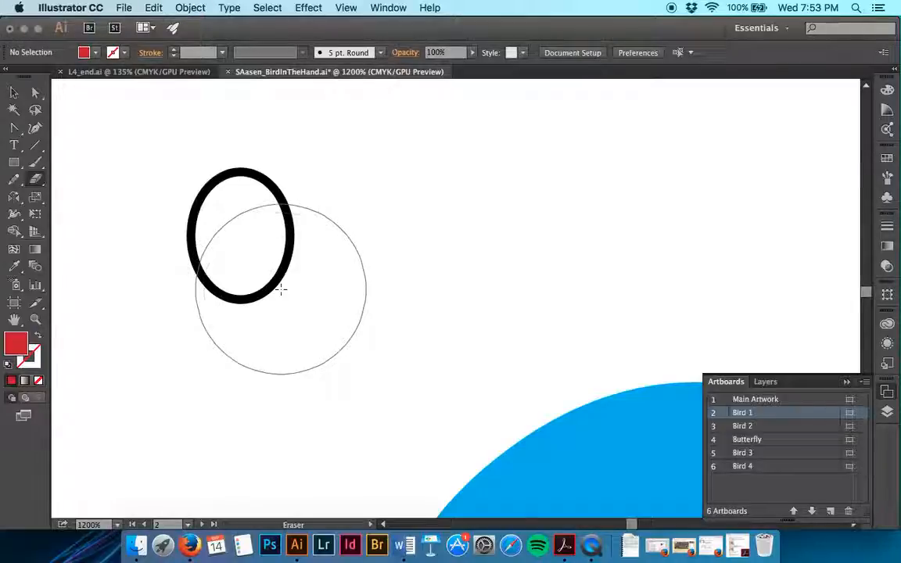
{"action": "key", "text": "bracketleft"}
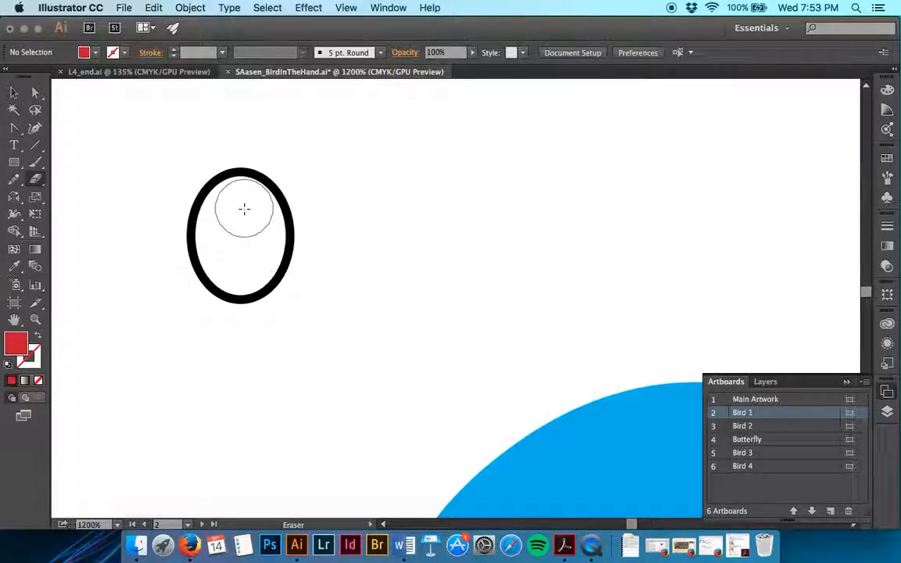
Step: Set the Eraser tool's size to 20 pt in its options
{"action": "double_click", "coordinate": [36, 181]}
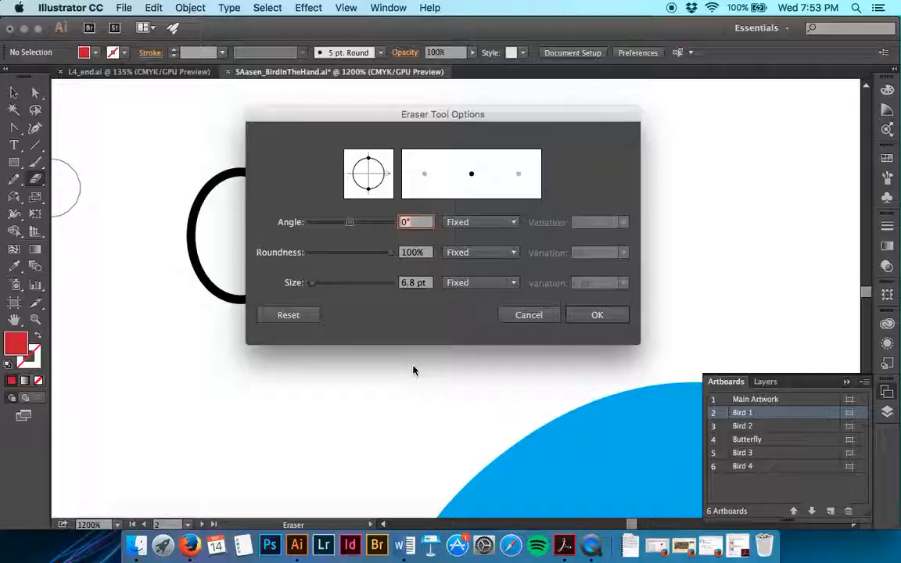
{"action": "double_click", "coordinate": [413, 283]}
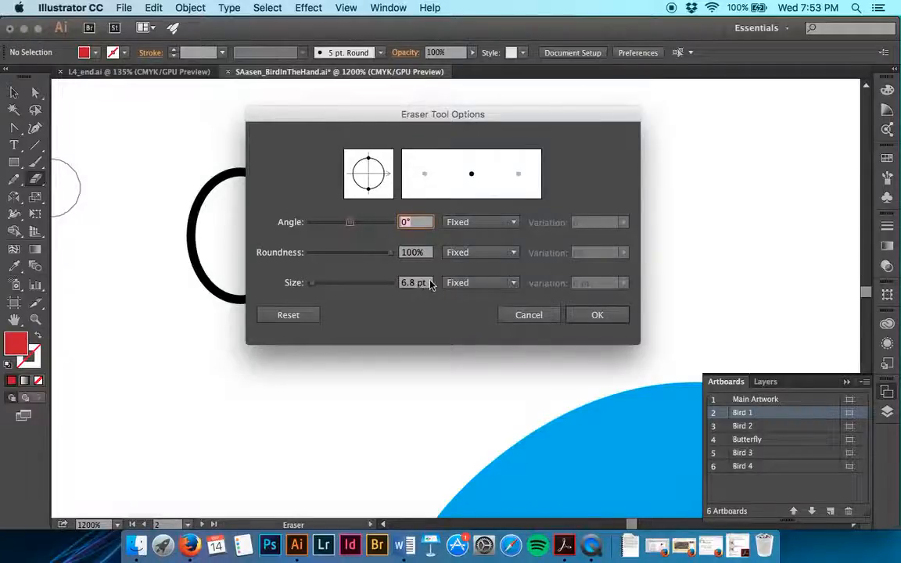
{"action": "type", "text": "20"}
{"action": "key", "text": "Tab"}
{"action": "key", "text": "Return"}
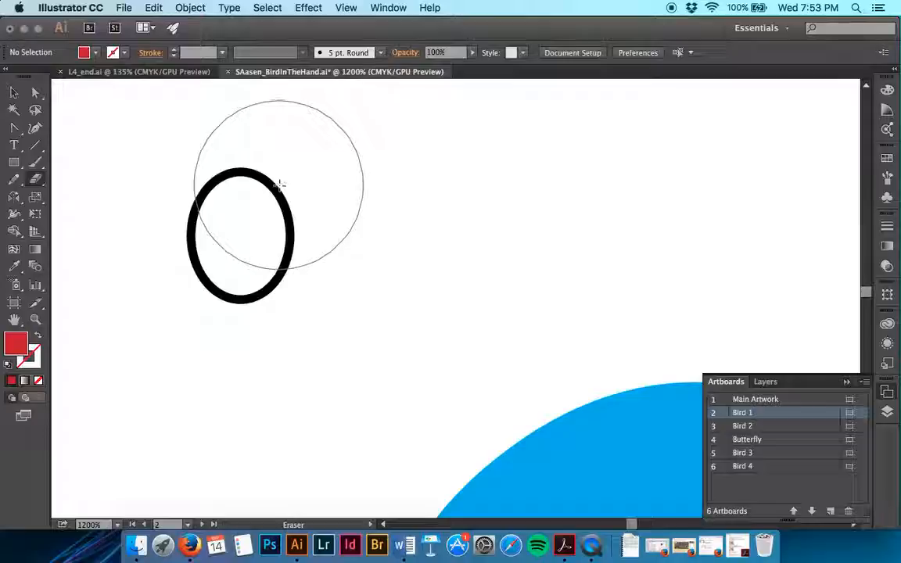
Step: Erase the upper half of the ellipse with one slightly curved stroke, leaving a bowl-shaped lower half
{"action": "scroll", "coordinate": [281, 188], "scroll_direction": "up", "scroll_amount": 3}
{"action": "scroll", "coordinate": [281, 187], "scroll_direction": "left", "scroll_amount": 2}
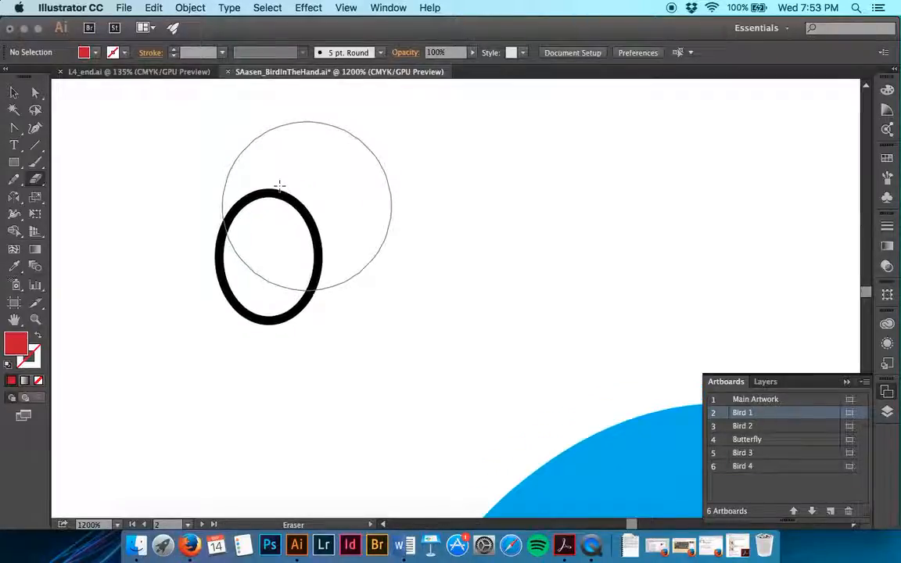
{"action": "scroll", "coordinate": [248, 195], "scroll_direction": "up", "scroll_amount": 2}
{"action": "scroll", "coordinate": [249, 195], "scroll_direction": "left", "scroll_amount": 1}
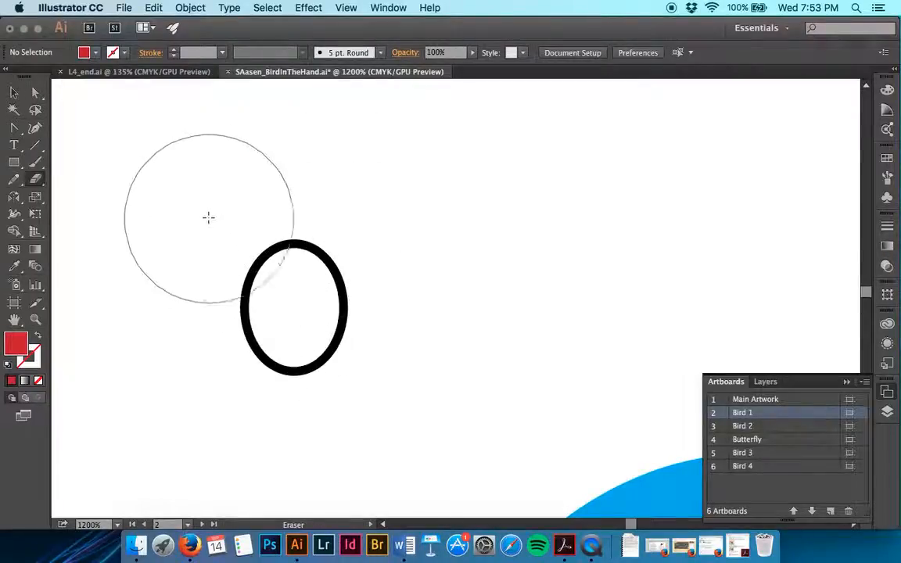
{"action": "mouse_move", "coordinate": [223, 208]}
{"action": "left_mouse_down"}
{"action": "mouse_move", "coordinate": [247, 223]}
{"action": "mouse_move", "coordinate": [311, 232]}
{"action": "mouse_move", "coordinate": [362, 183]}
{"action": "left_mouse_up"}
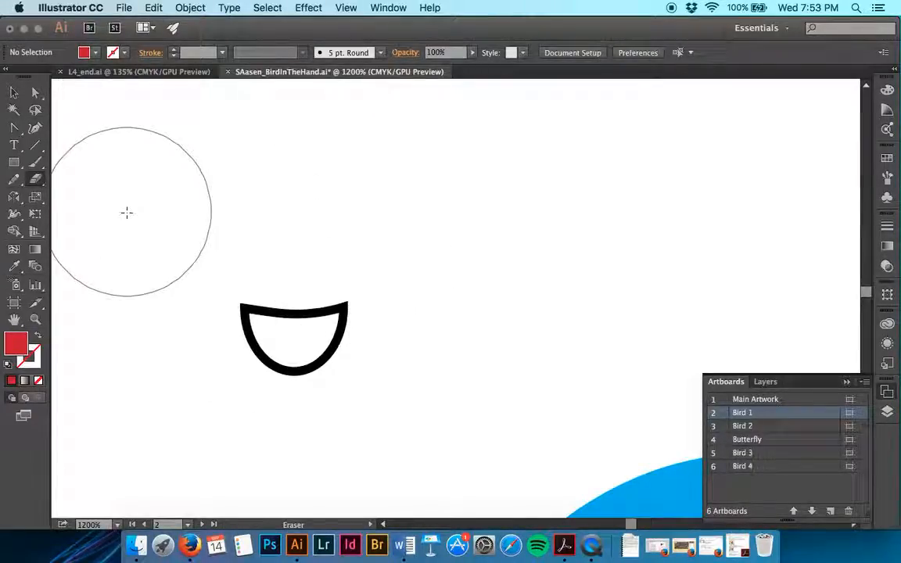
Step: Select the remaining half-ellipse, remove its stroke, fill it with the medium-blue swatch, and deselect it
{"action": "key", "text": "v"}
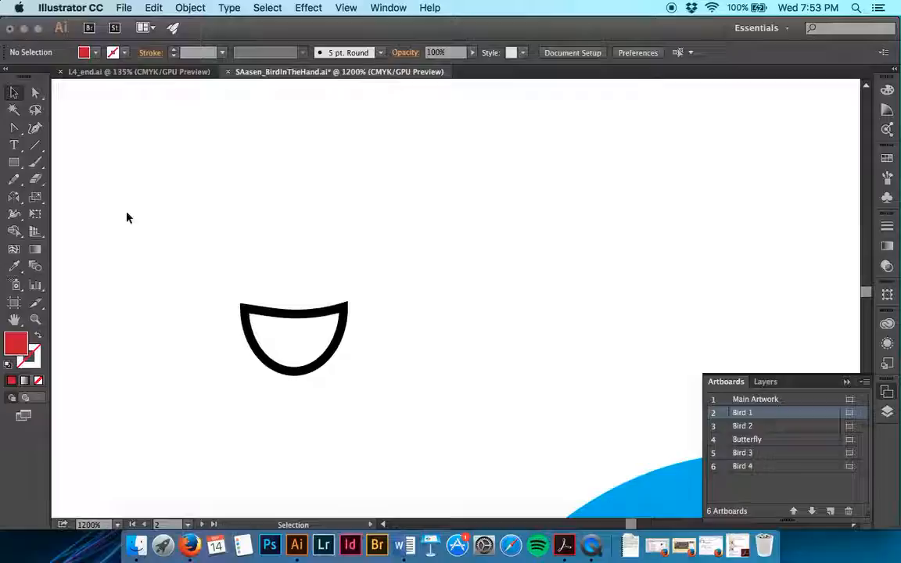
{"action": "left_click", "coordinate": [317, 331]}
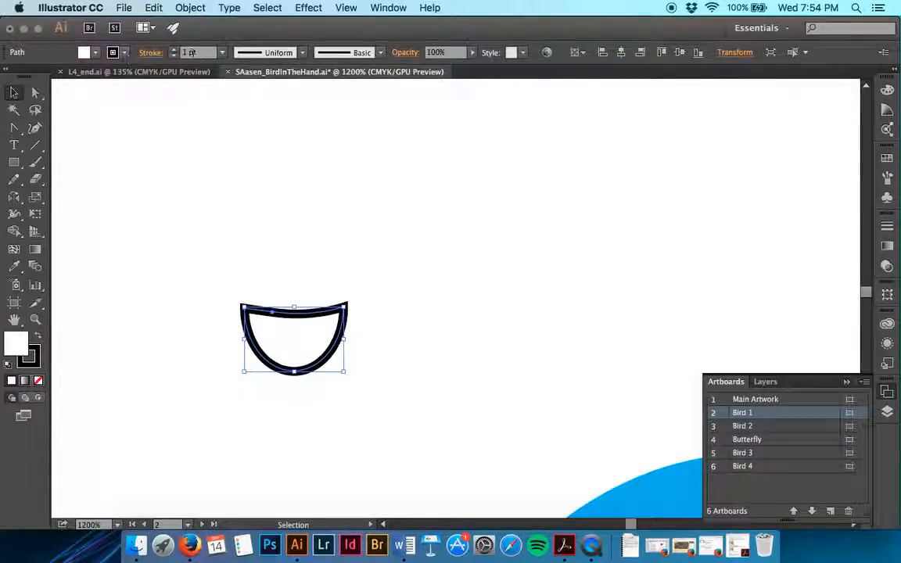
{"action": "left_click", "coordinate": [174, 55]}
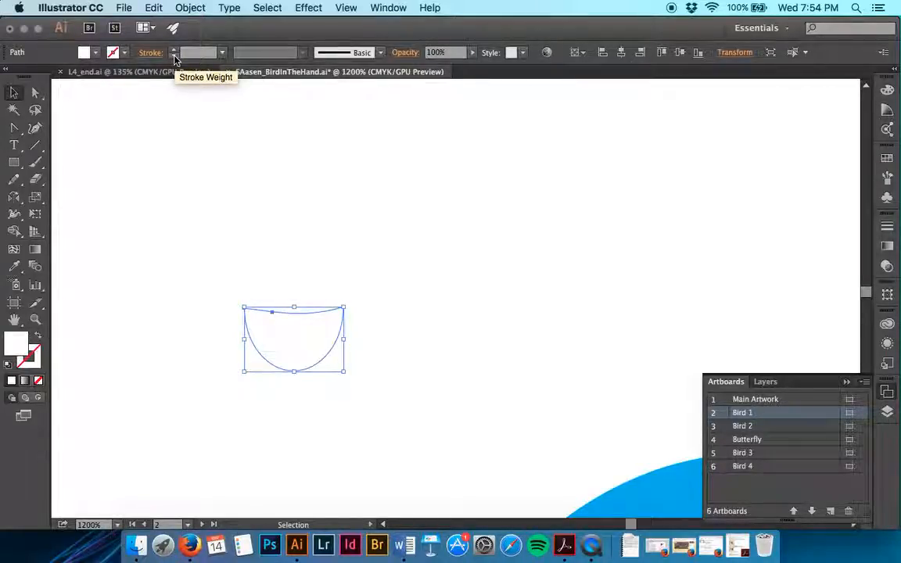
{"action": "left_click", "coordinate": [95, 53]}
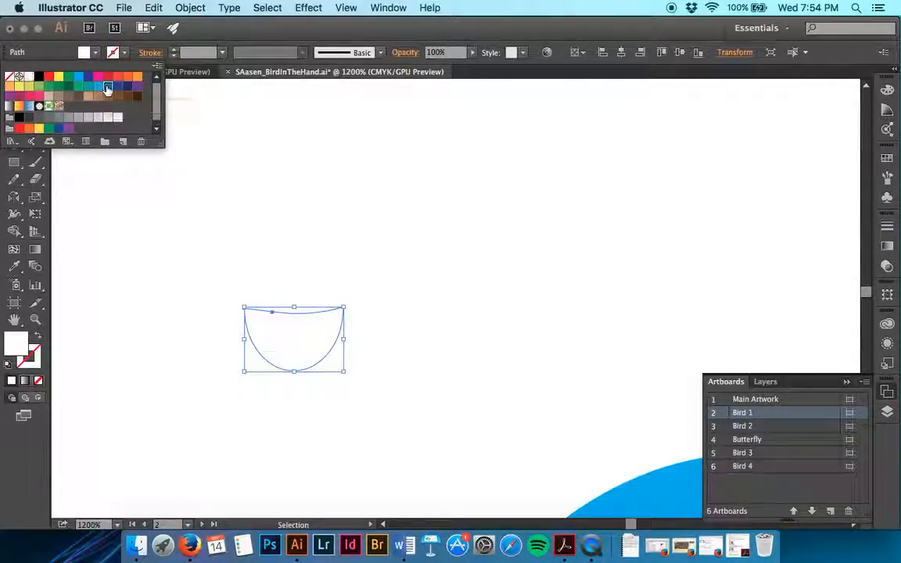
{"action": "left_click", "coordinate": [106, 88]}
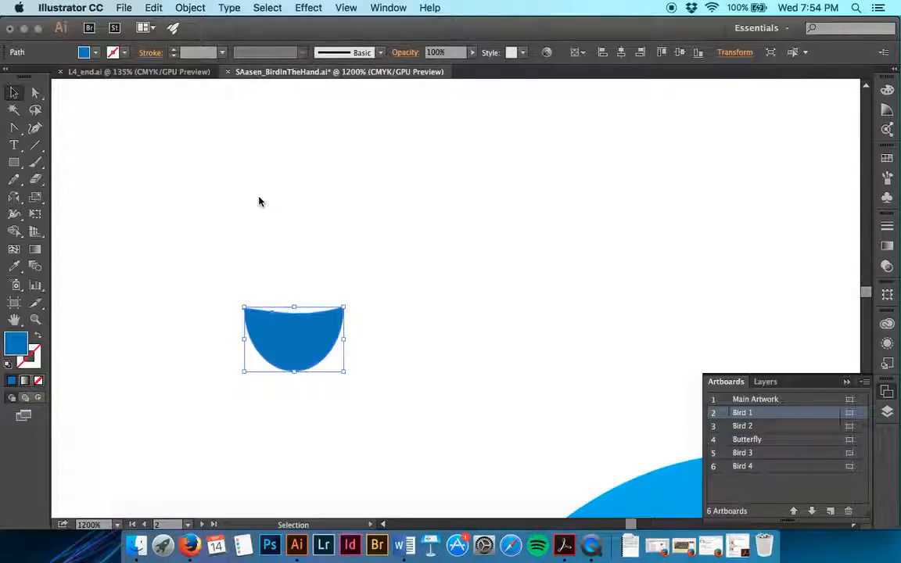
{"action": "key", "text": "super+minus"}
{"action": "key", "text": "super+minus"}
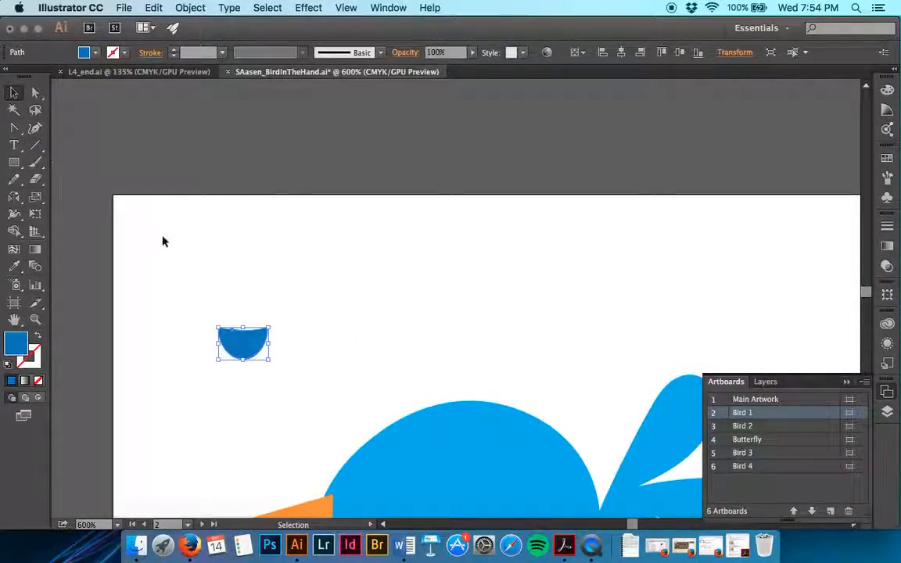
{"action": "left_click", "coordinate": [96, 175]}
Step: Draw a long horizontal line above Bird 1's body, give it an orange-red stroke, and deselect it
{"action": "left_click", "coordinate": [35, 147]}
{"action": "left_click_drag", "start_coordinate": [333, 267], "coordinate": [638, 296]}
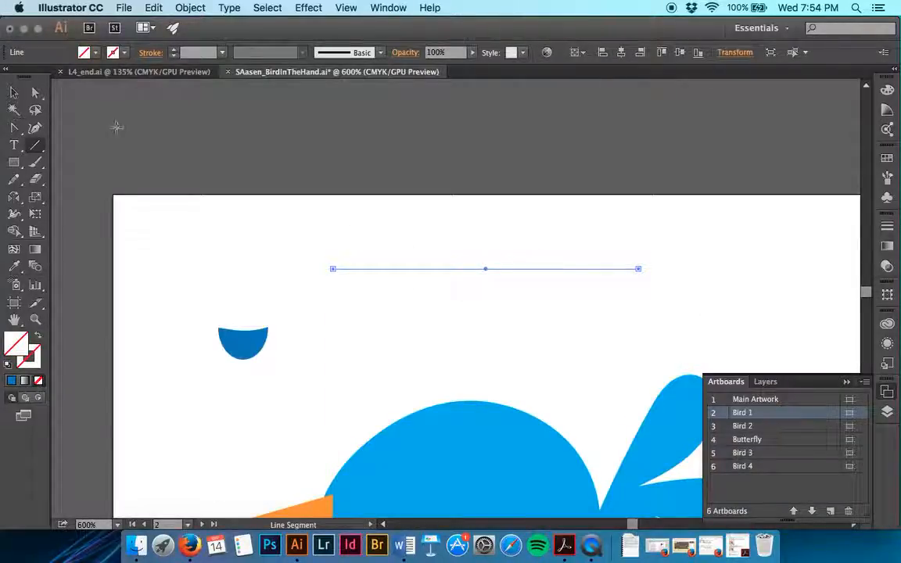
{"action": "left_click", "coordinate": [13, 92]}
{"action": "left_click", "coordinate": [320, 205]}
{"action": "mouse_move", "coordinate": [317, 201]}
{"action": "left_mouse_down"}
{"action": "mouse_move", "coordinate": [557, 298]}
{"action": "mouse_move", "coordinate": [576, 352]}
{"action": "left_mouse_up"}
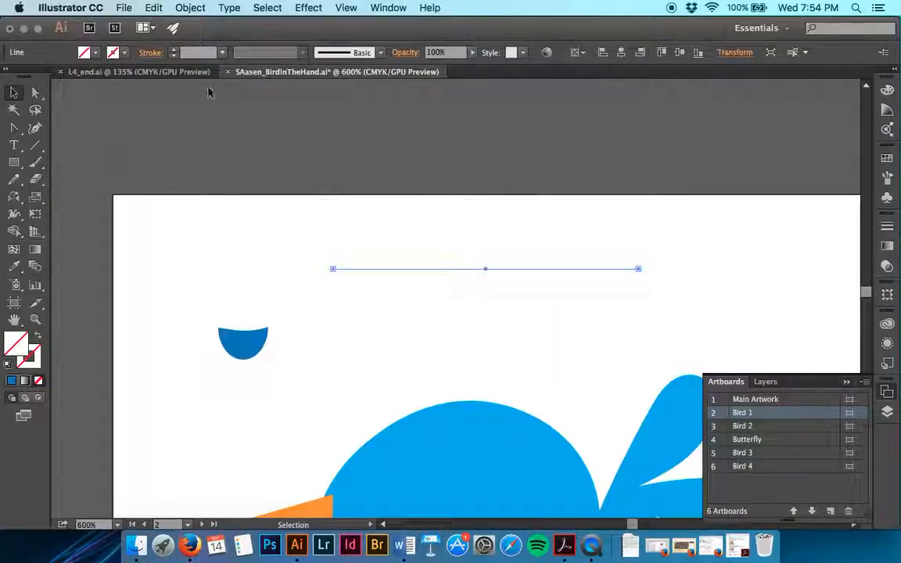
{"action": "left_click", "coordinate": [114, 52]}
{"action": "left_click", "coordinate": [121, 83]}
{"action": "left_click", "coordinate": [363, 187]}
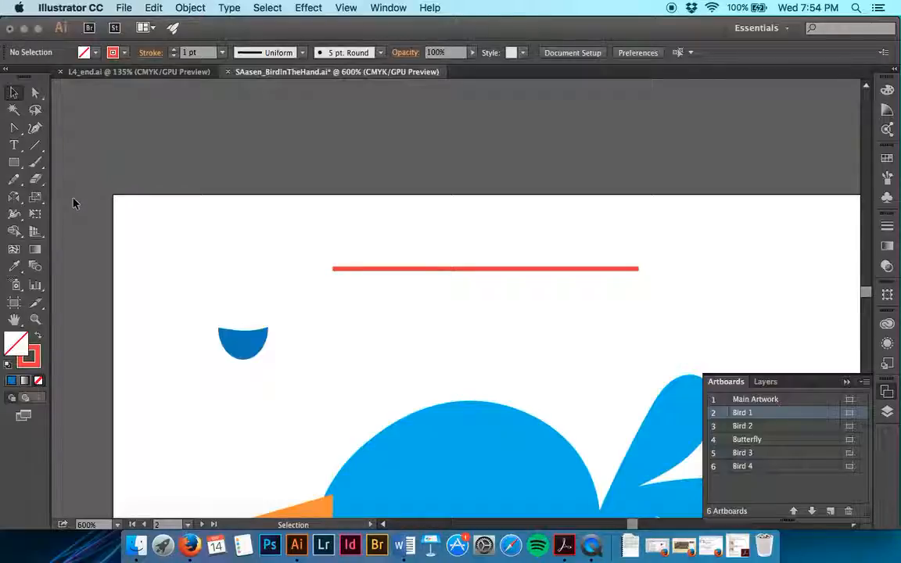
Step: Erase a gap through the middle of the orange-red line with a short vertical Eraser stroke
{"action": "key", "text": "shift+e"}
{"action": "left_click_drag", "start_coordinate": [469, 258], "coordinate": [462, 298]}
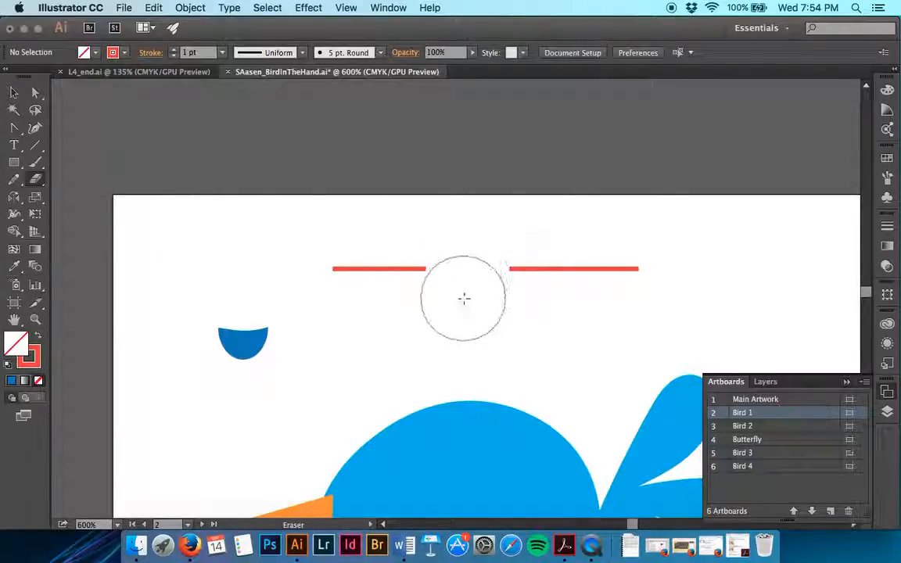
Step: Select the two separated pieces of the orange-red line above Bird 1 and delete them
{"action": "left_click", "coordinate": [14, 92]}
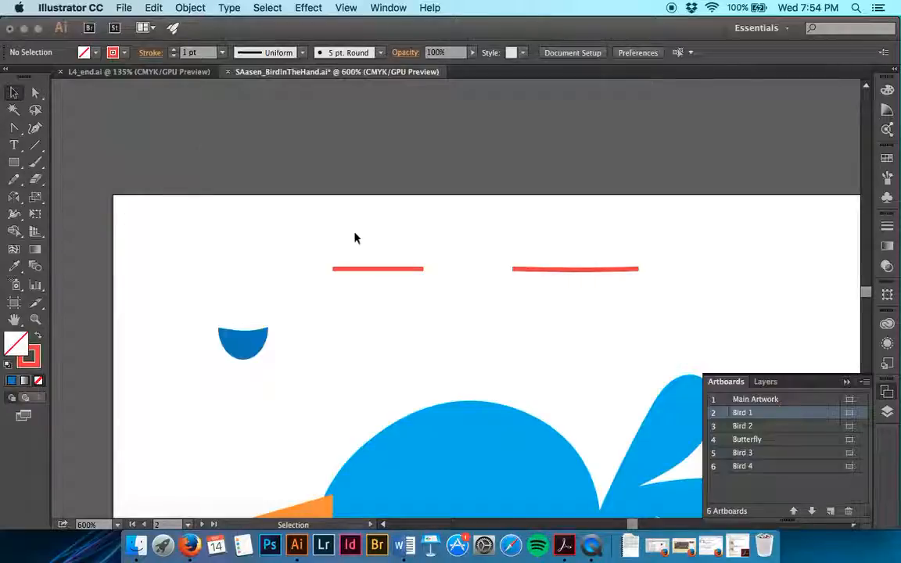
{"action": "left_click", "coordinate": [391, 270]}
{"action": "left_click", "coordinate": [549, 269]}
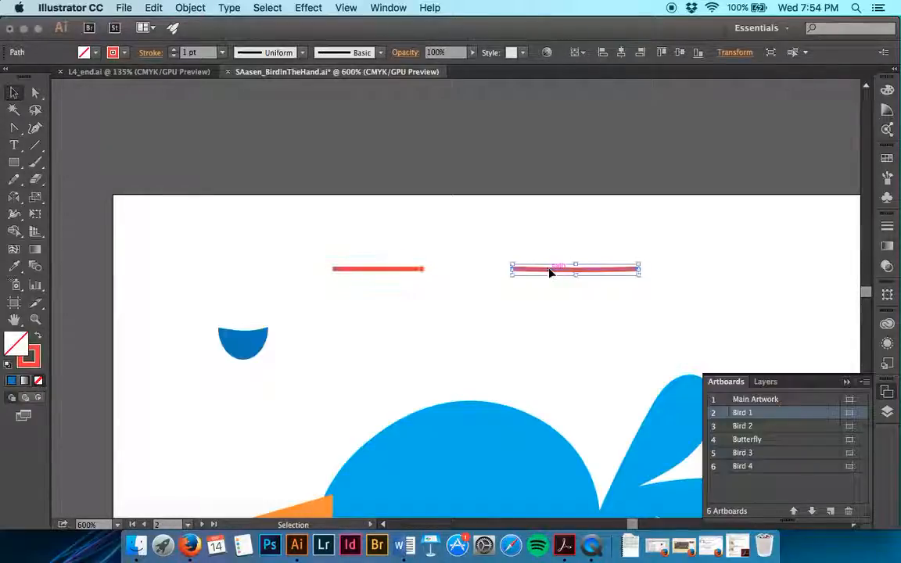
{"action": "left_click_drag", "start_coordinate": [536, 270], "coordinate": [456, 233]}
{"action": "left_click_drag", "start_coordinate": [373, 236], "coordinate": [368, 211]}
{"action": "key", "text": "Delete"}
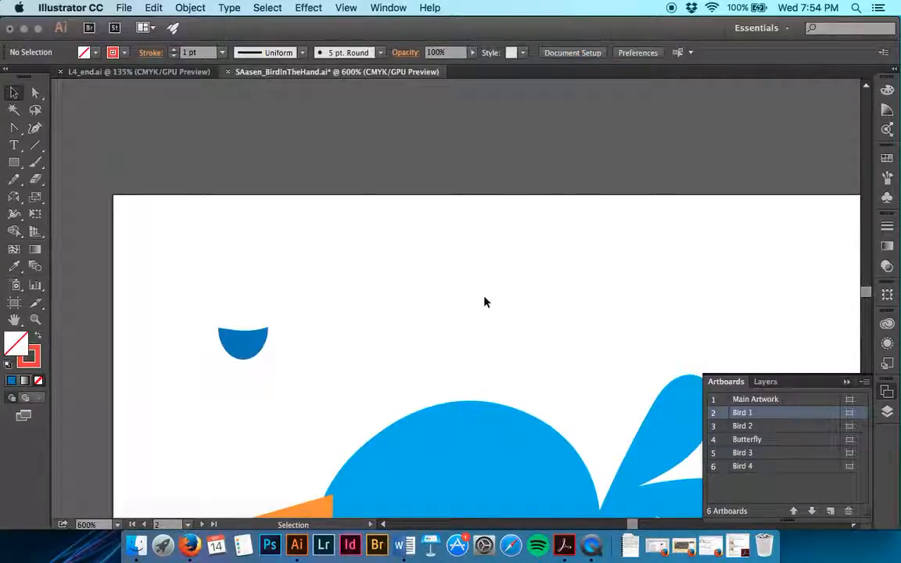
Step: Remove the stroke from the large rounded shape below Bird 1's tail, fill it with the medium-blue swatch, and deselect it
{"action": "scroll", "coordinate": [527, 320], "scroll_direction": "down", "scroll_amount": 3}
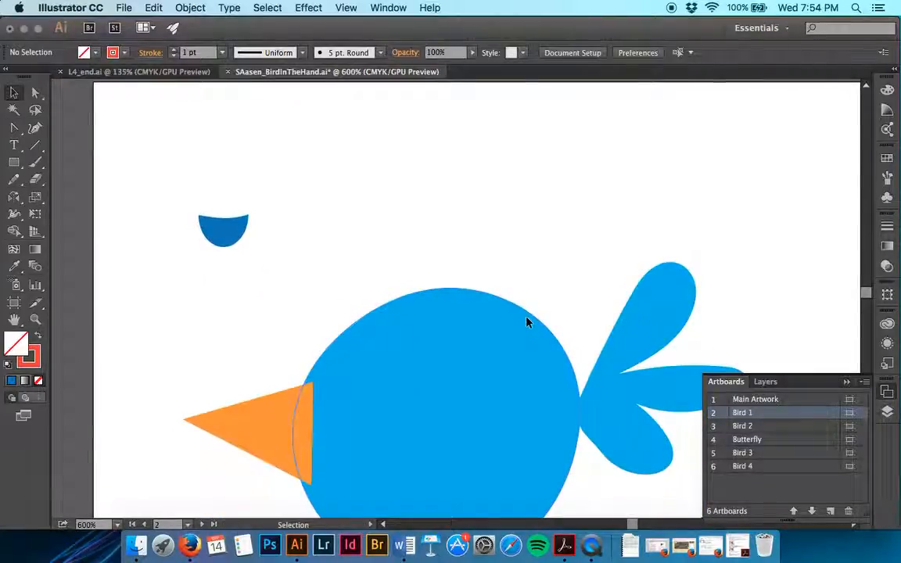
{"action": "scroll", "coordinate": [527, 321], "scroll_direction": "right", "scroll_amount": 10}
{"action": "scroll", "coordinate": [527, 321], "scroll_direction": "down", "scroll_amount": 6}
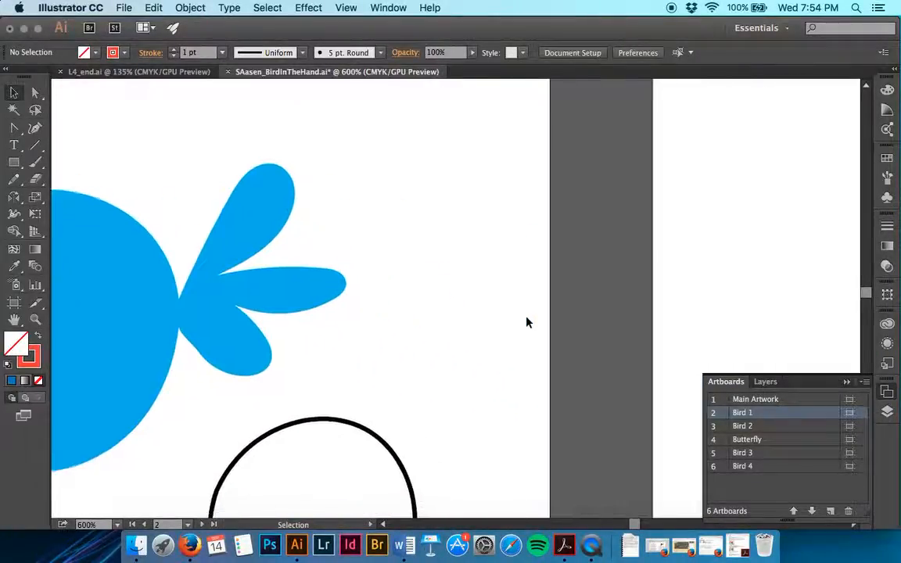
{"action": "left_click_drag", "start_coordinate": [429, 393], "coordinate": [311, 259]}
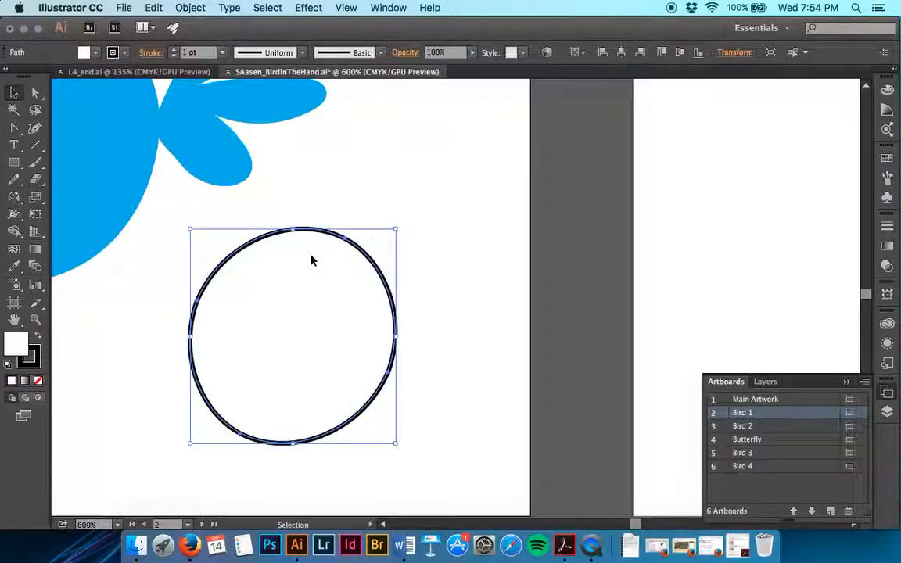
{"action": "left_click", "coordinate": [174, 56]}
{"action": "left_click", "coordinate": [93, 53]}
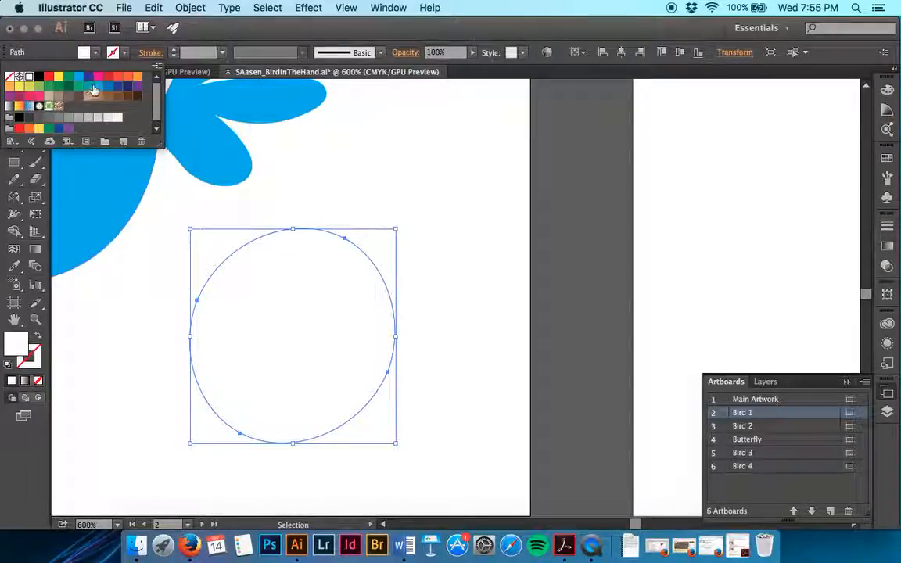
{"action": "left_click", "coordinate": [106, 89]}
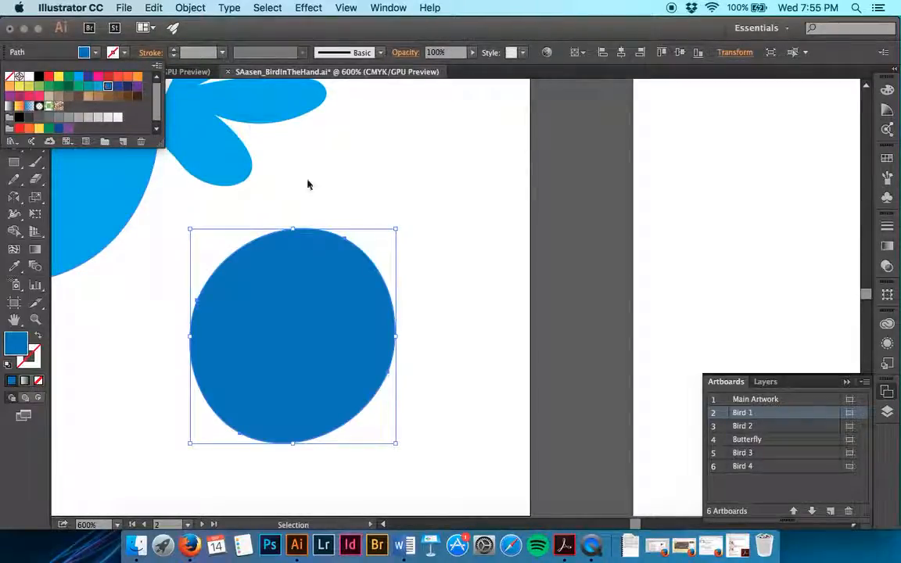
{"action": "left_click", "coordinate": [364, 213]}
{"action": "left_click", "coordinate": [380, 175]}
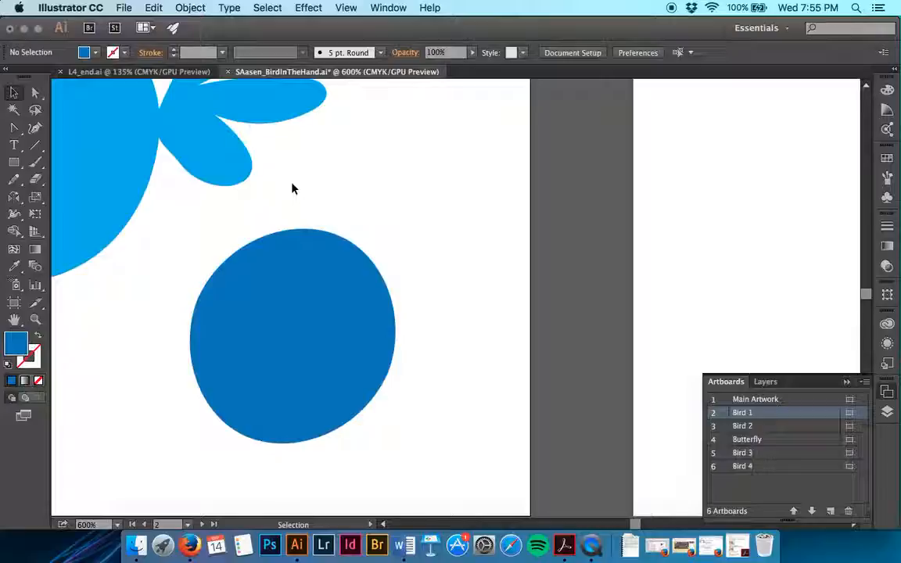
Step: Erase a straight horizontal band through the middle of the blue rounded shape and erase the remaining upper piece
{"action": "key", "text": "shift+e"}
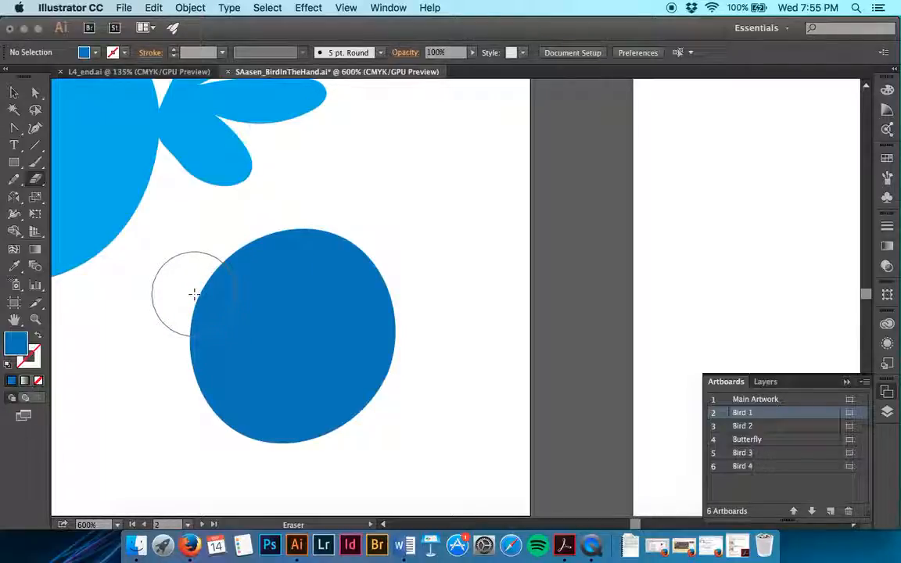
{"action": "mouse_move", "coordinate": [163, 314]}
{"action": "left_mouse_down"}
{"action": "mouse_move", "coordinate": [287, 311]}
{"action": "mouse_move", "coordinate": [425, 282]}
{"action": "left_mouse_up"}
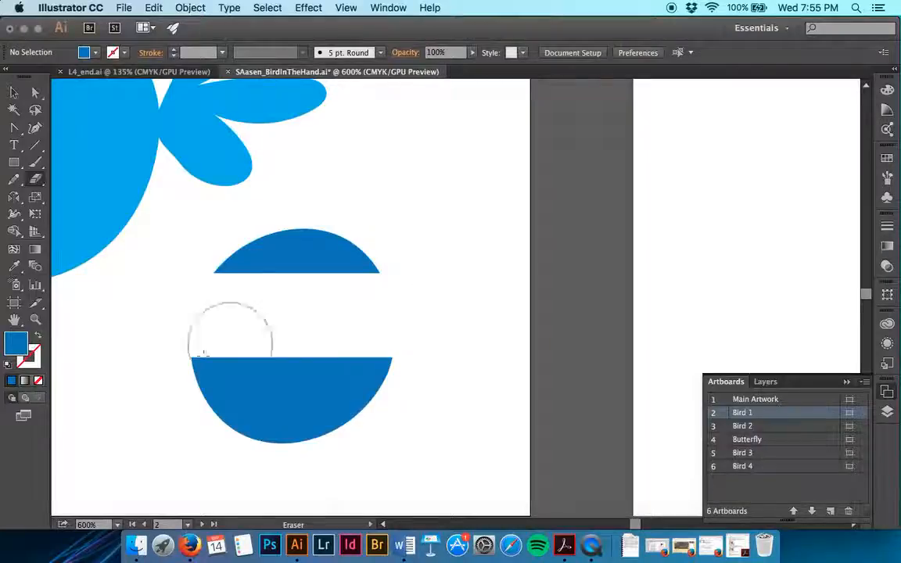
{"action": "mouse_move", "coordinate": [388, 283]}
{"action": "left_mouse_down"}
{"action": "mouse_move", "coordinate": [343, 262]}
{"action": "mouse_move", "coordinate": [277, 252]}
{"action": "mouse_move", "coordinate": [233, 275]}
{"action": "left_mouse_up"}
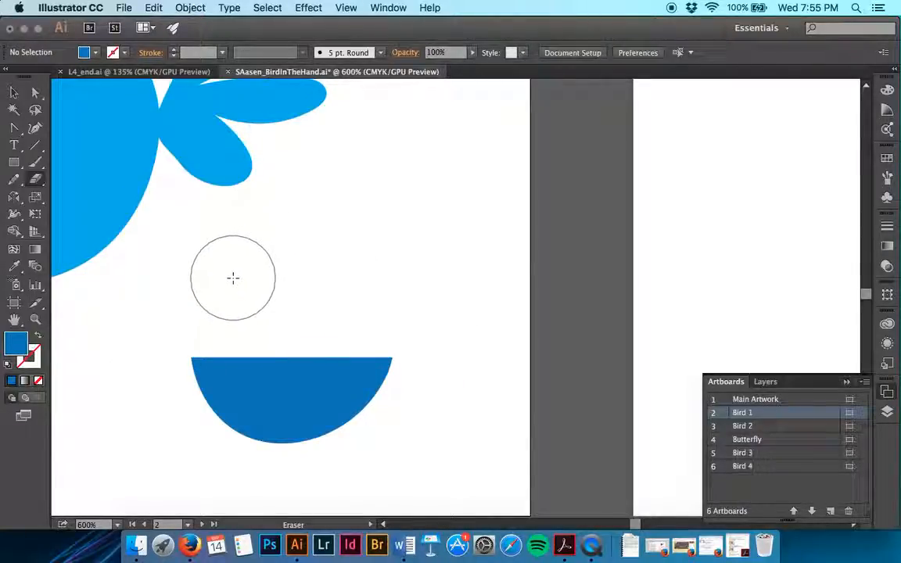
Step: Rotate the remaining blue half-shape by -20° and deselect it
{"action": "left_click", "coordinate": [13, 92]}
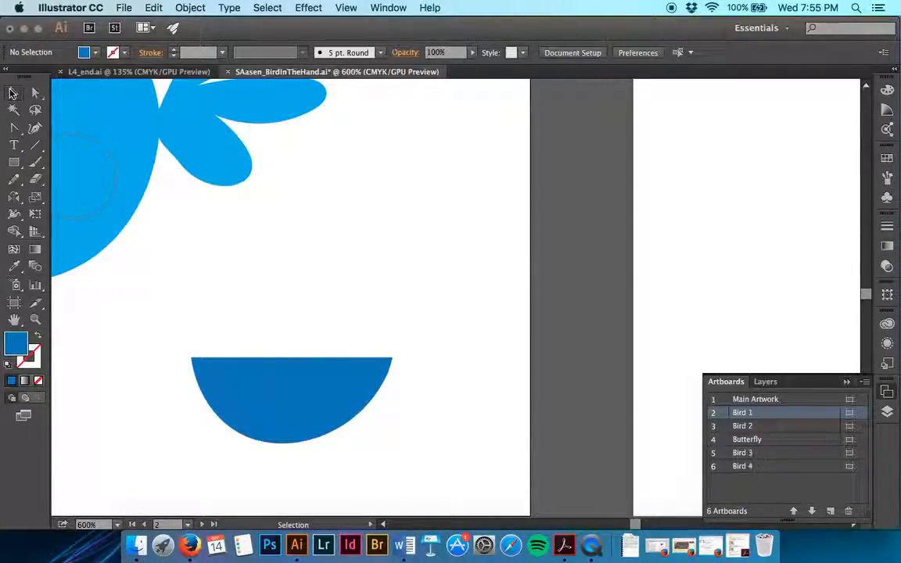
{"action": "left_click", "coordinate": [272, 368]}
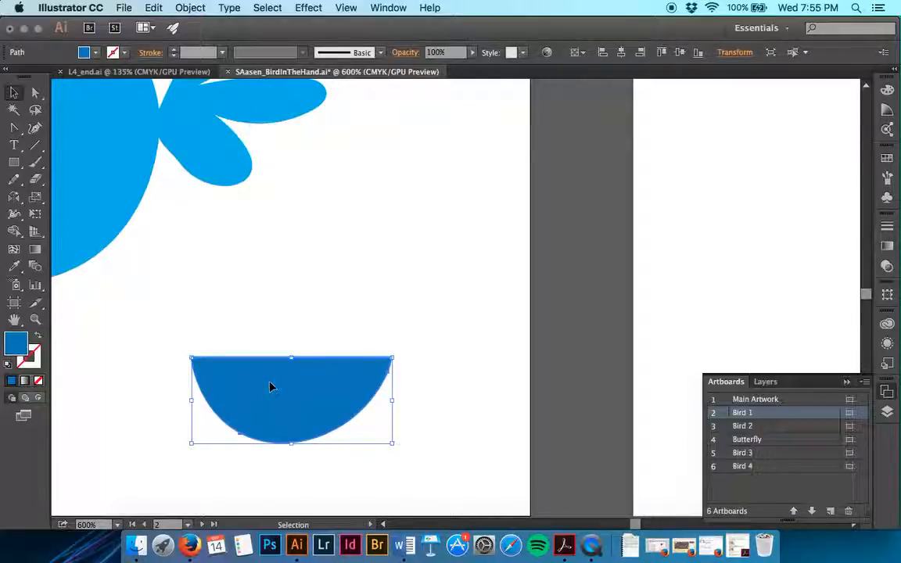
{"action": "left_click", "coordinate": [190, 8]}
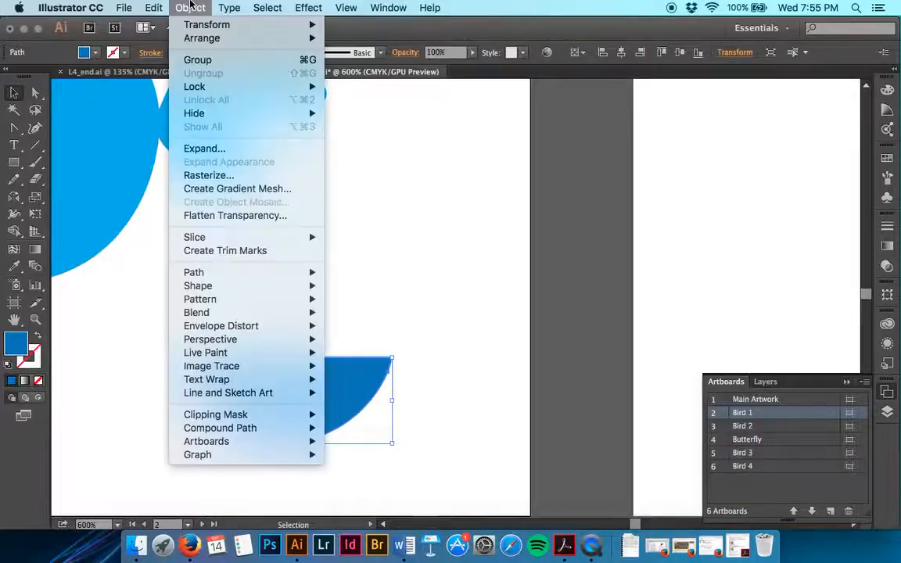
{"action": "mouse_move", "coordinate": [226, 25]}
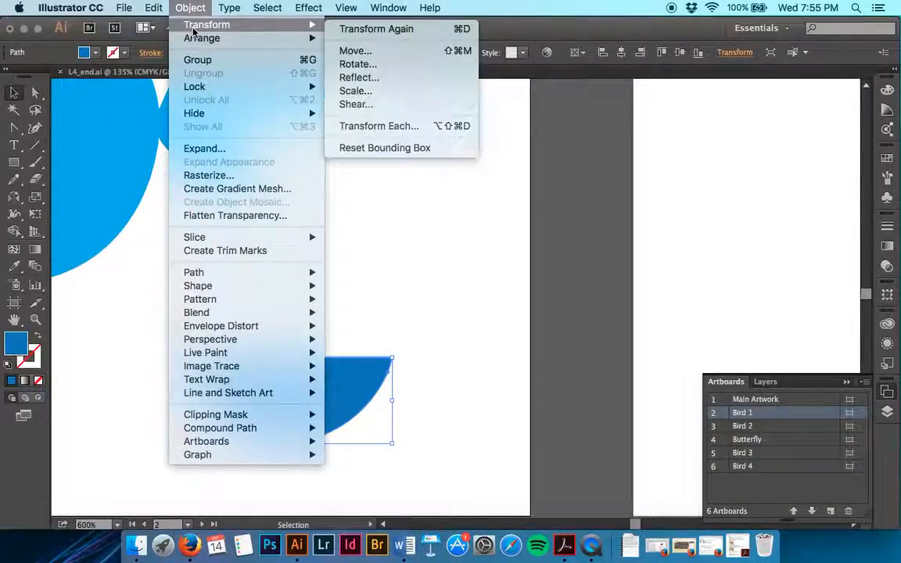
{"action": "left_click", "coordinate": [442, 68]}
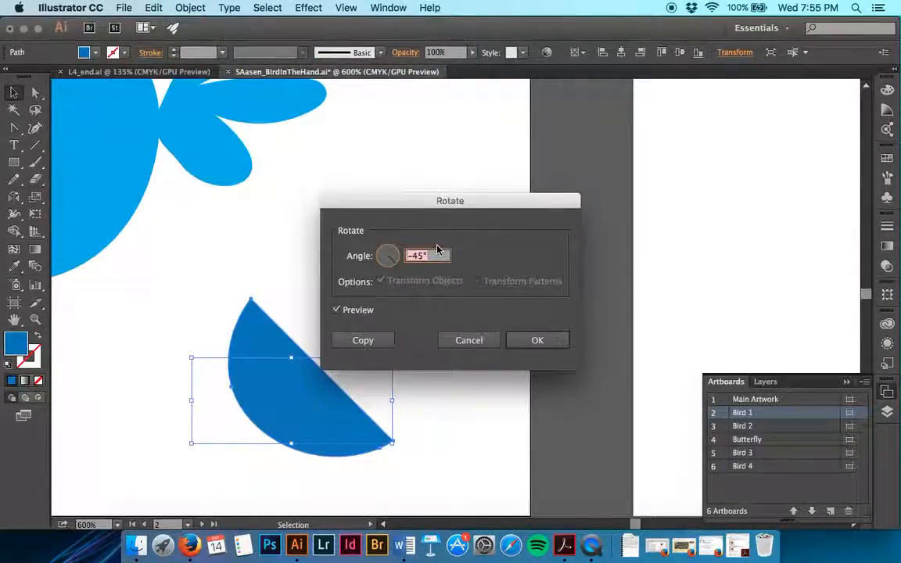
{"action": "type", "text": "-20"}
{"action": "key", "text": "Return"}
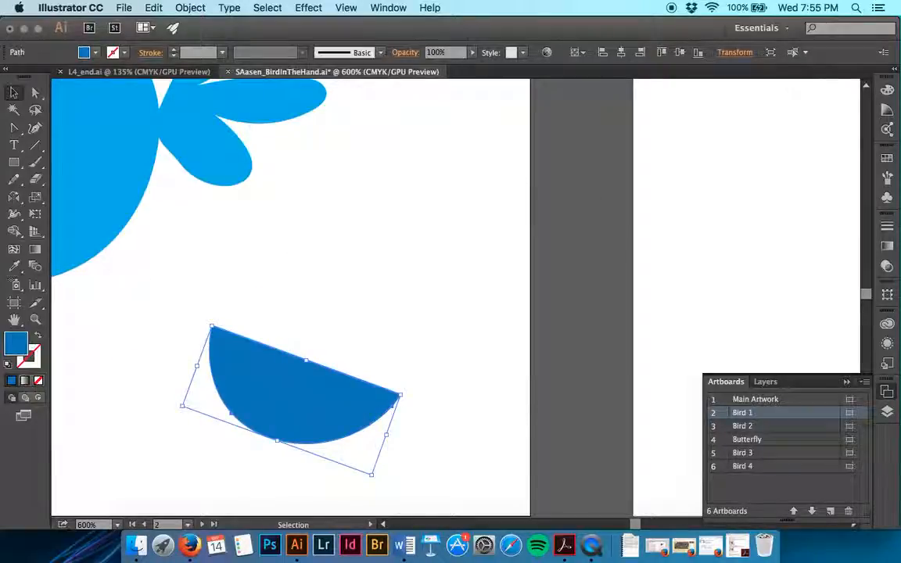
{"action": "left_click", "coordinate": [433, 336]}
Step: Move the rotated half-shape onto the lower rear of Bird 1's body as a wing
{"action": "scroll", "coordinate": [433, 335], "scroll_direction": "left", "scroll_amount": 8}
{"action": "scroll", "coordinate": [433, 335], "scroll_direction": "up", "scroll_amount": 3}
{"action": "left_click_drag", "start_coordinate": [528, 495], "coordinate": [313, 305]}
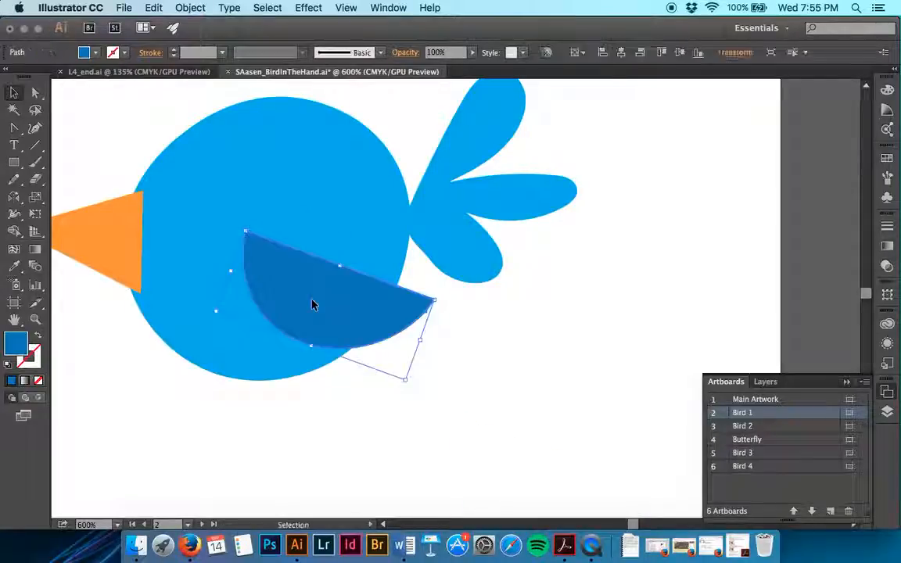
Step: Move the small blue bowl-shaped piece onto Bird 1's head above the beak as an eye
{"action": "scroll", "coordinate": [312, 305], "scroll_direction": "up", "scroll_amount": 4}
{"action": "scroll", "coordinate": [312, 305], "scroll_direction": "left", "scroll_amount": 4}
{"action": "left_click_drag", "start_coordinate": [184, 197], "coordinate": [327, 342]}
{"action": "key", "text": "super+shift+a"}
{"action": "key", "text": "super+minus"}
{"action": "key", "text": "super+minus"}
{"action": "key", "text": "super+minus"}
{"action": "key", "text": "v"}
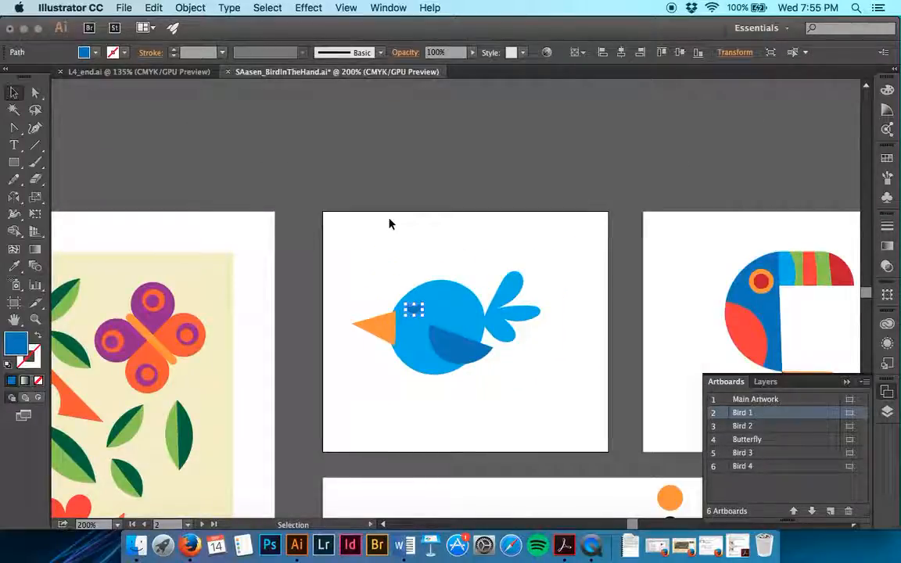